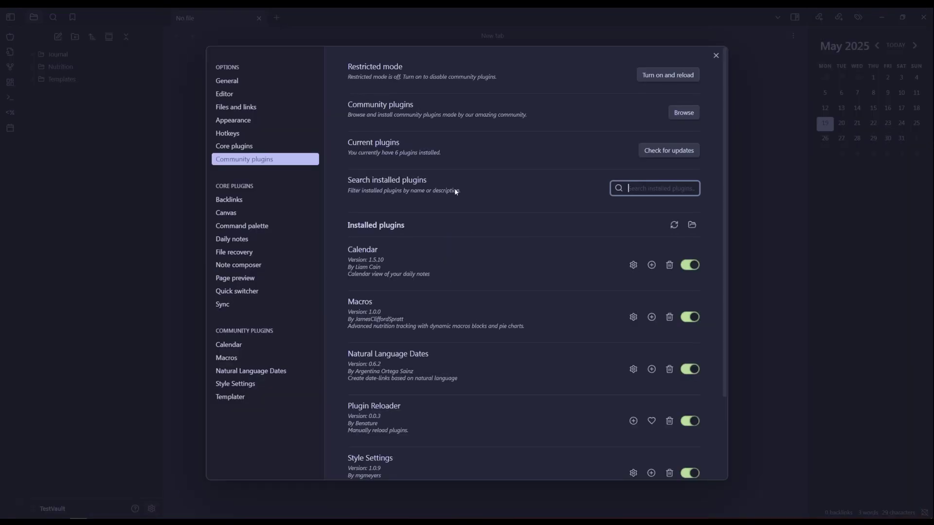
Step: Install and enable the BRAT community plugin
click(679, 112)
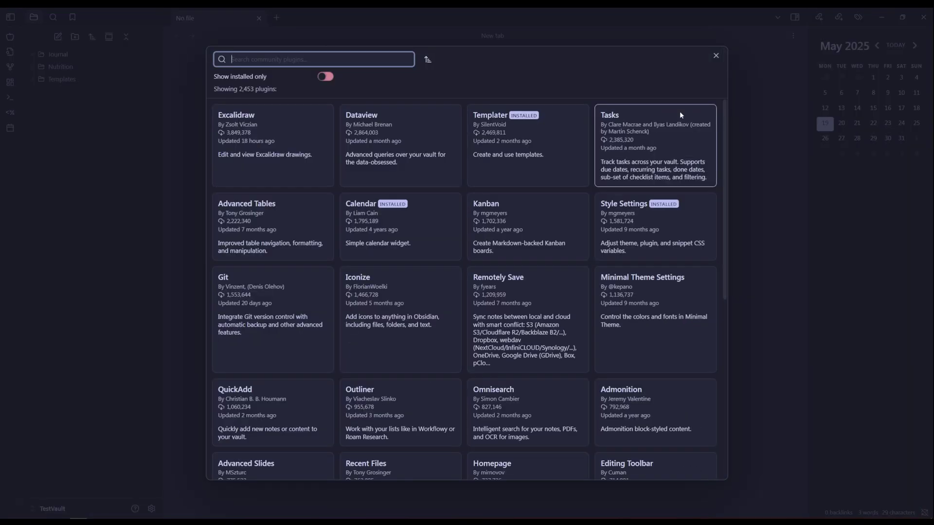
text(Brat)
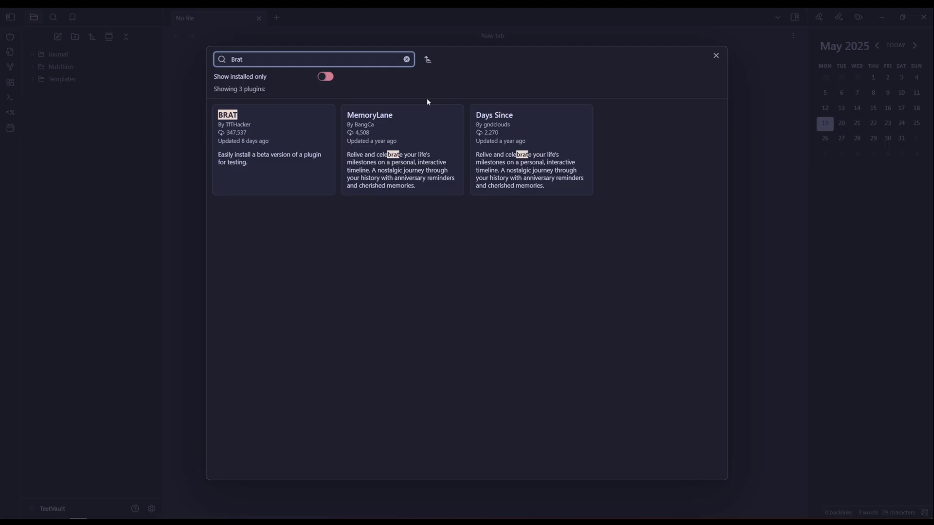
click(285, 154)
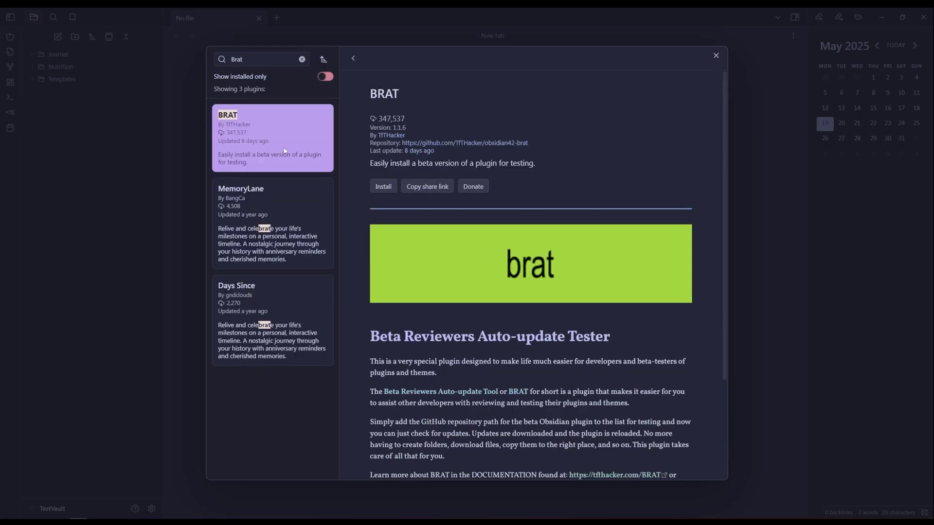
click(389, 187)
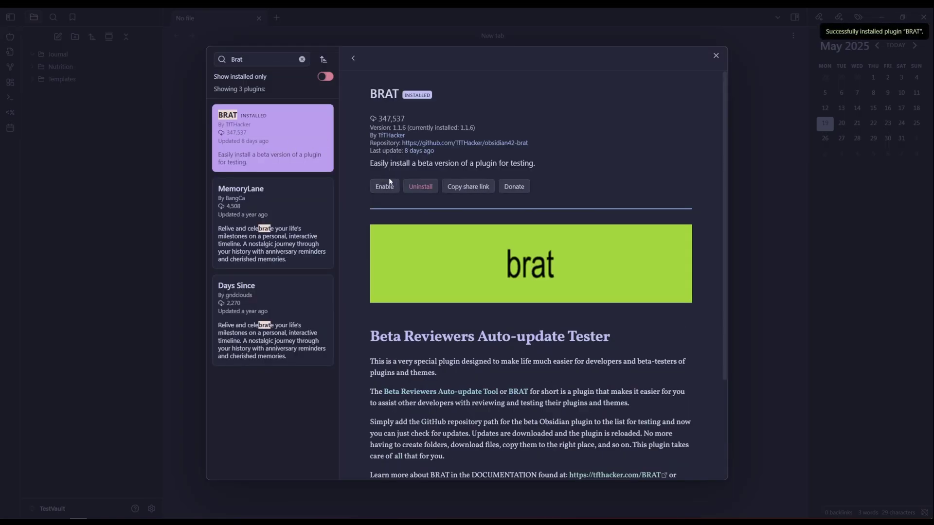
click(389, 187)
Step: Add the macros plugin's GitHub repository to BRAT as a beta plugin at the latest version
click(389, 188)
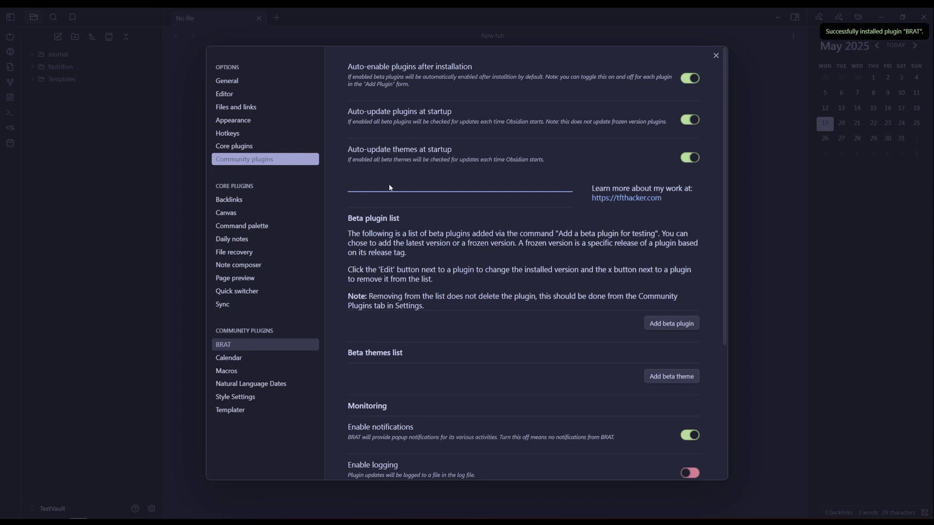
click(685, 324)
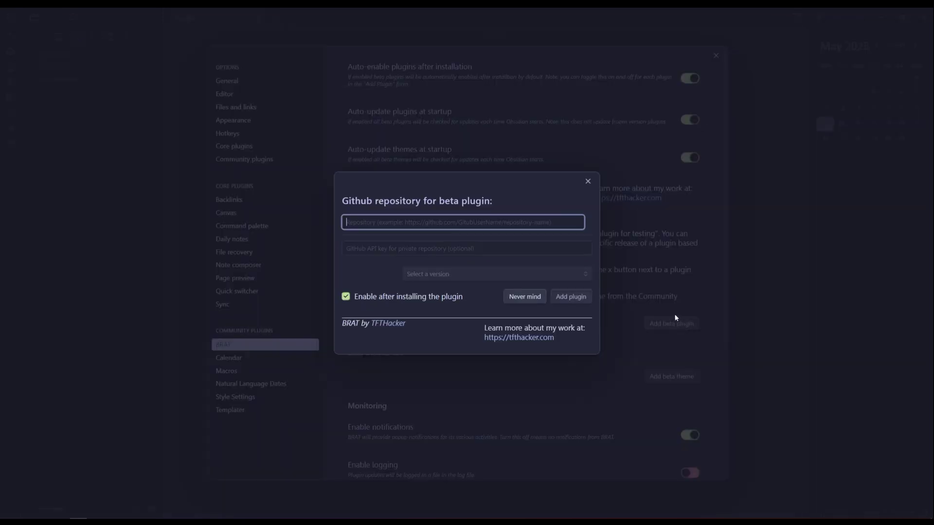
text(https://github.com/JamesCliffordSpratt/macros)
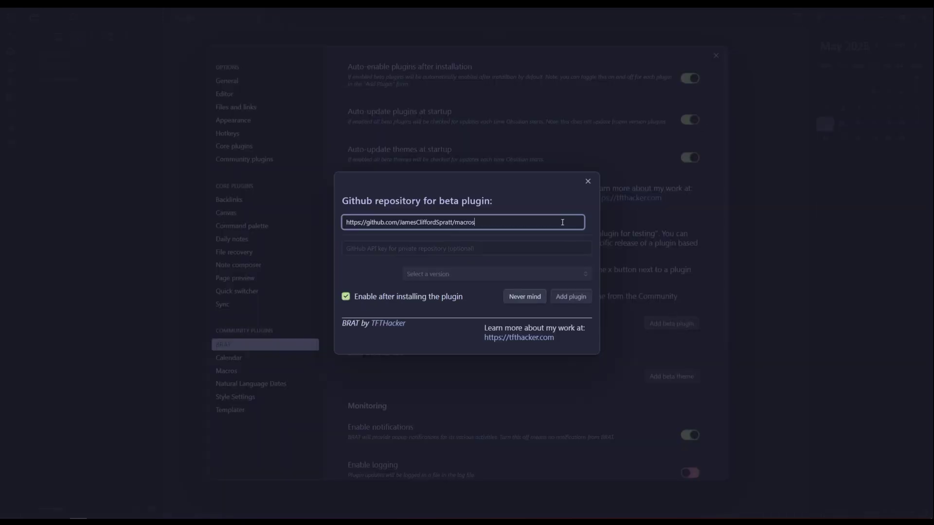
click(582, 270)
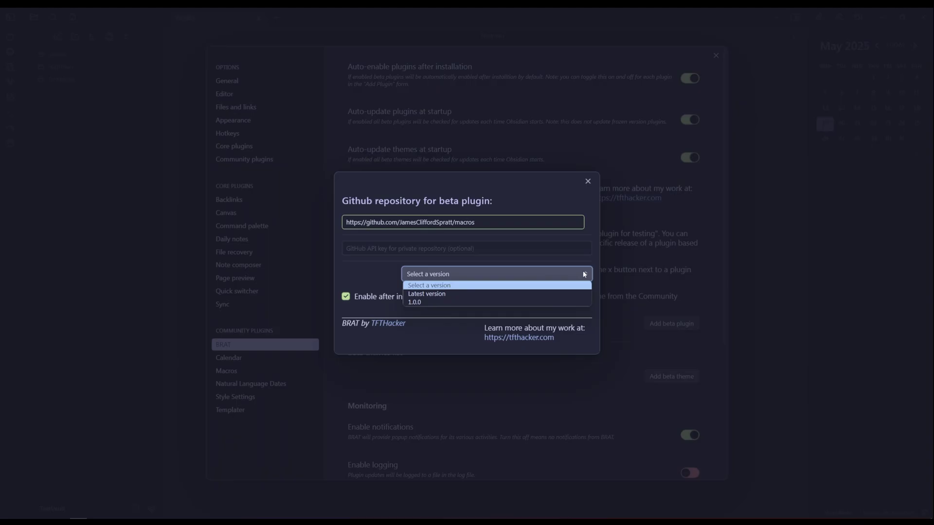
click(553, 295)
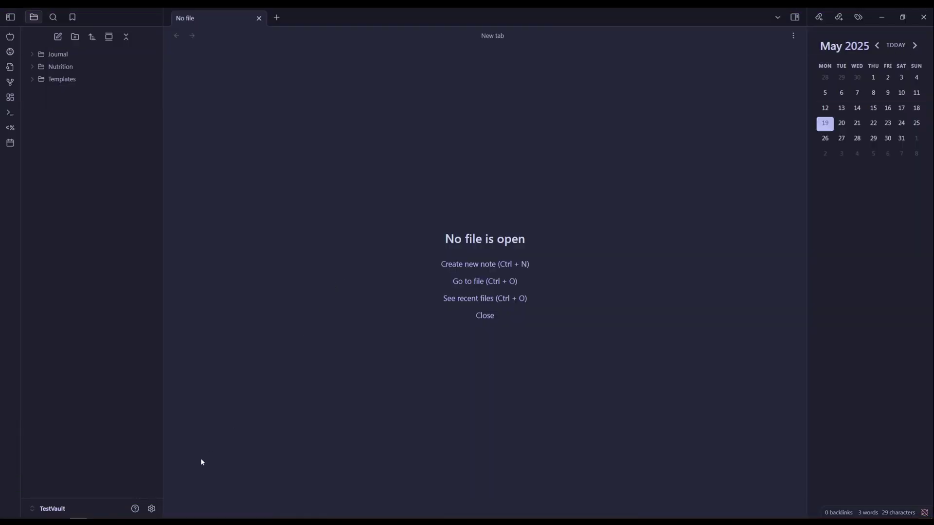
Step: Set the Macros storage folder to Nutrition and check targets of 2000 kcal, 150 g protein, 65 g fat, 250 g carbs
click(151, 509)
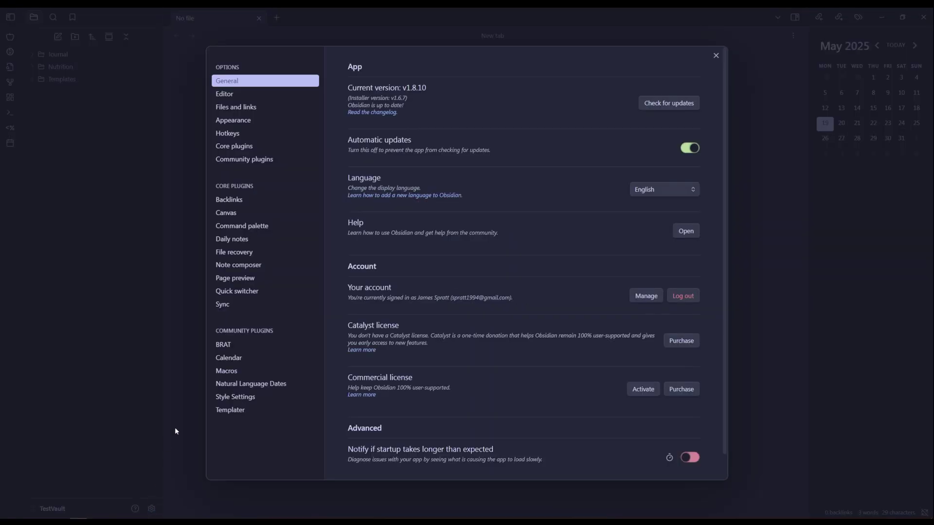
click(264, 372)
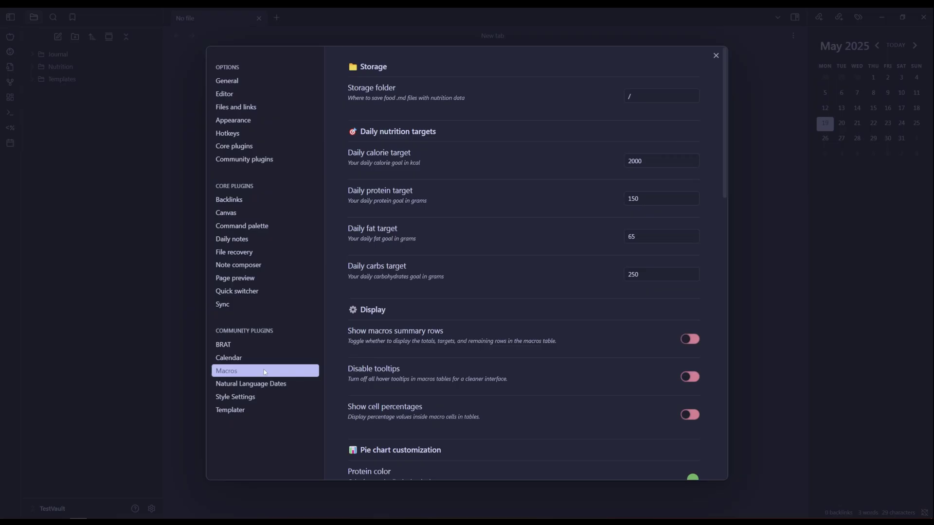
click(646, 93)
text(nu)
click(660, 158)
click(661, 197)
click(661, 233)
click(662, 271)
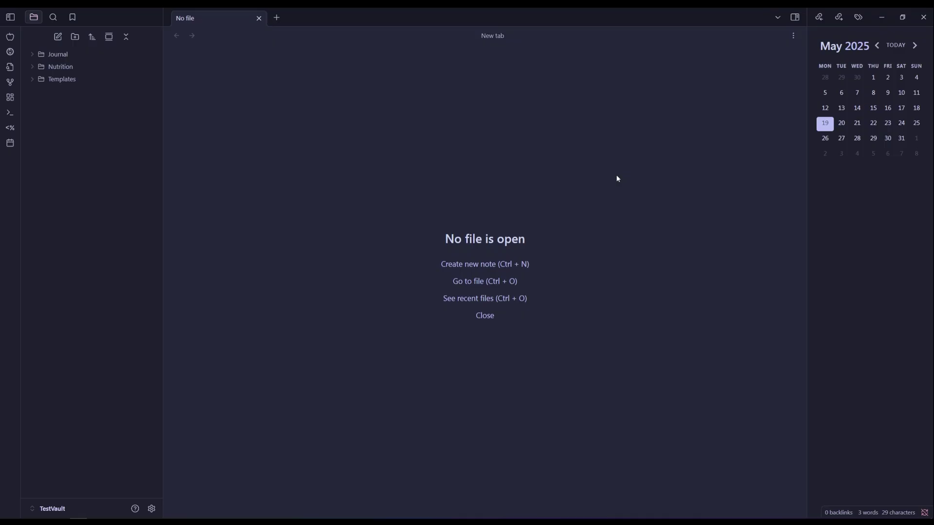
Step: Save 'Apples - 100g' from the Macros food search as a food note, then expand the Nutrition folder
key(ctrl+p)
text(M)
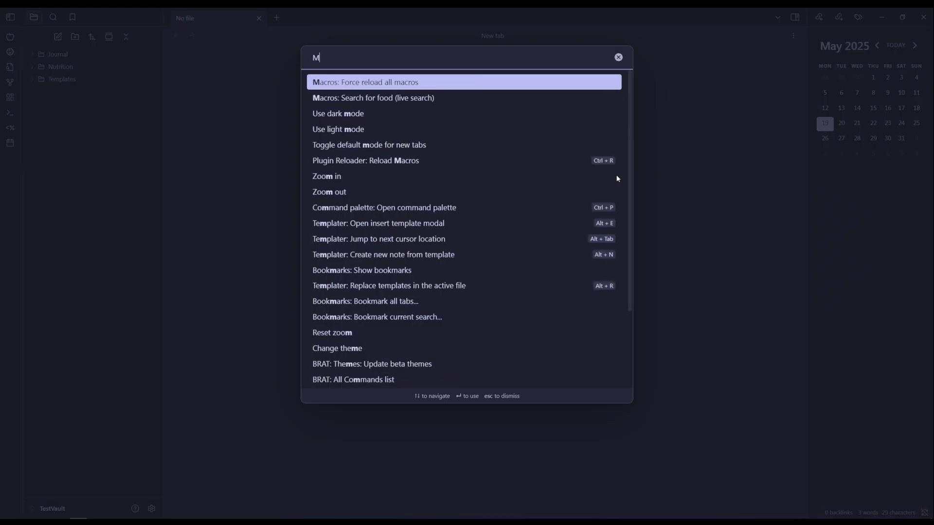
text(acros)
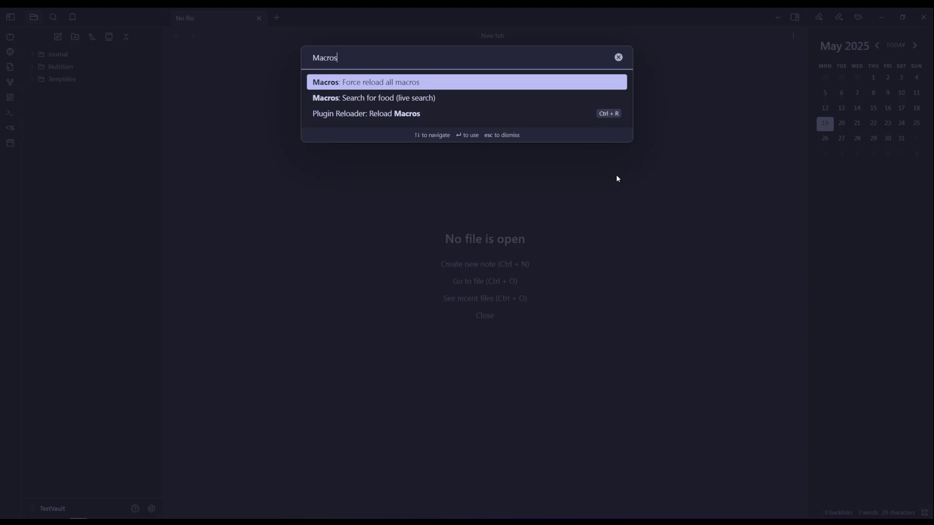
key(Down)
key(Return)
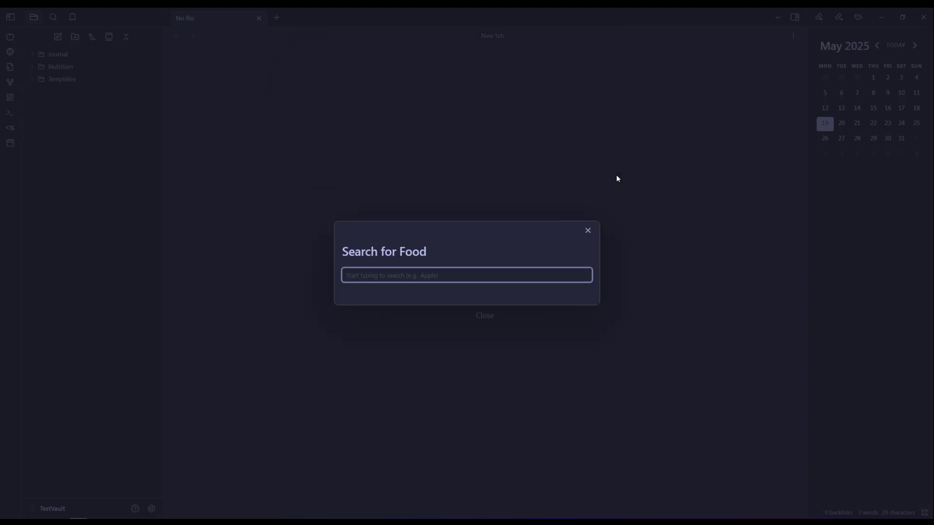
text(Appl)
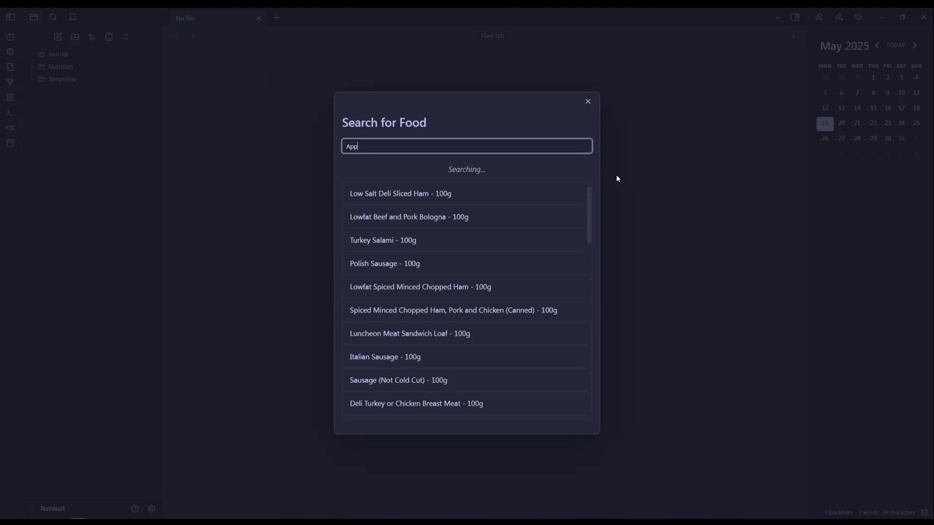
text(e)
key(Down)
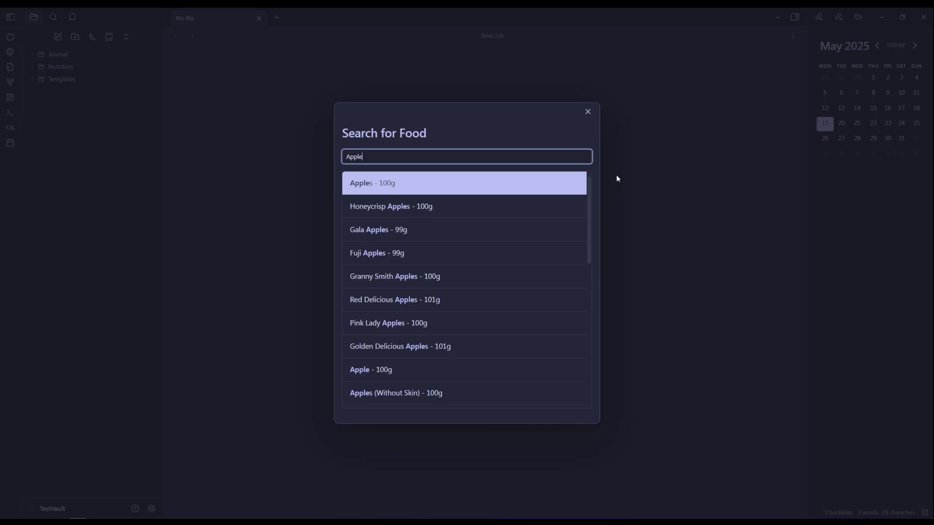
key(Return)
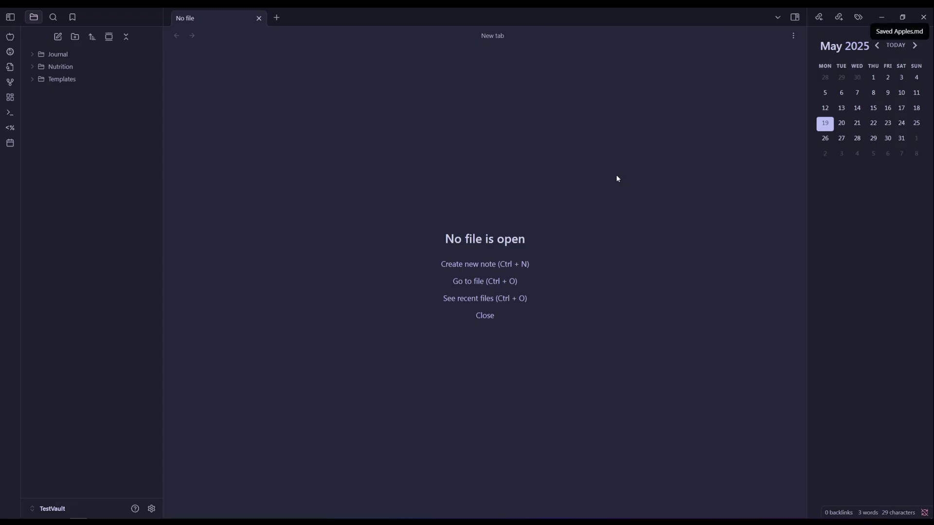
click(119, 68)
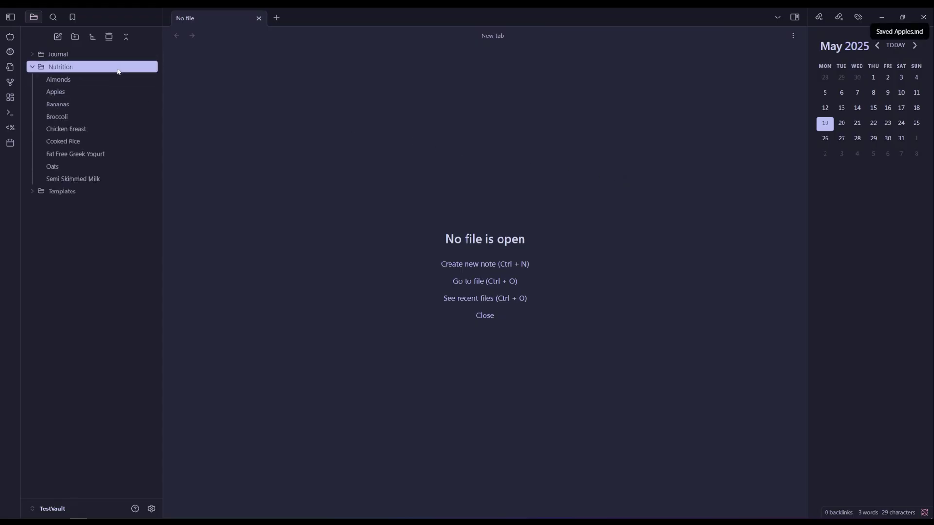
Step: Add a macros block with id 2025-05-20 to the daily note and view it rendered
click(105, 90)
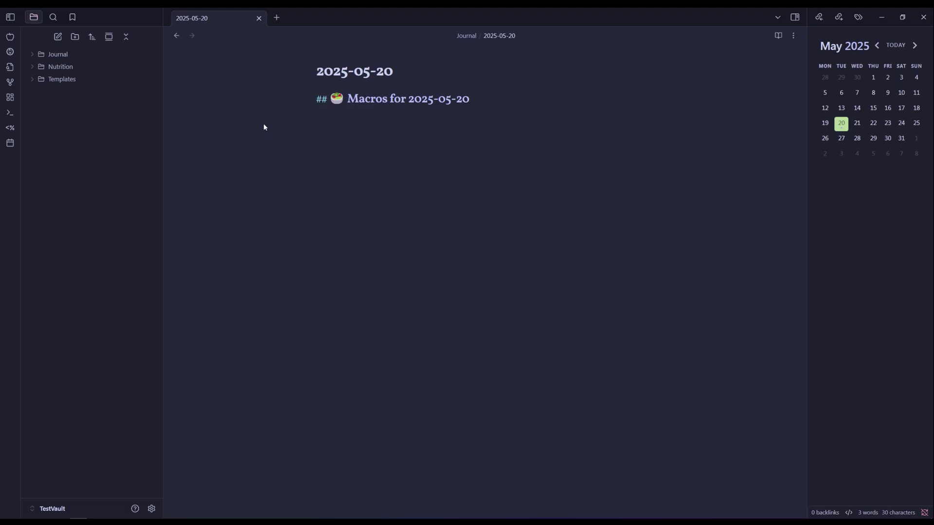
text(``macros)
key(Return)
text(id: @)
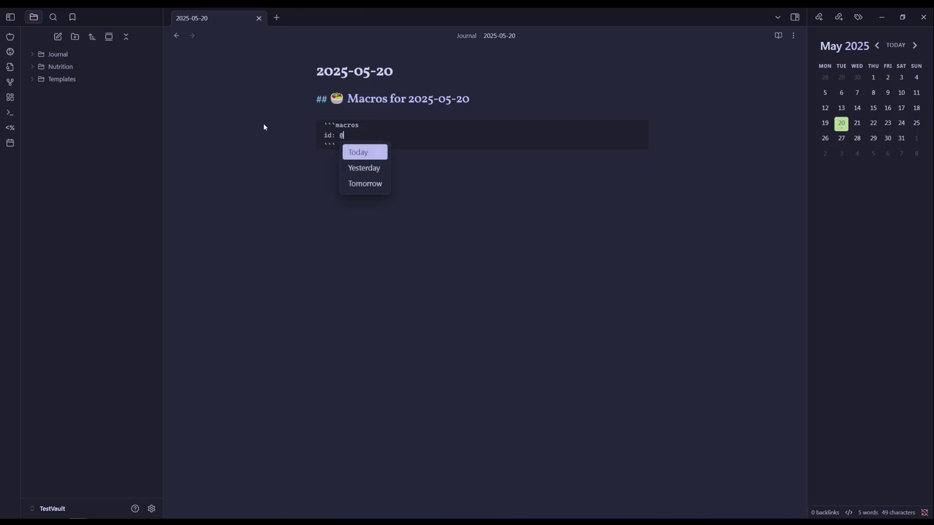
key(Return)
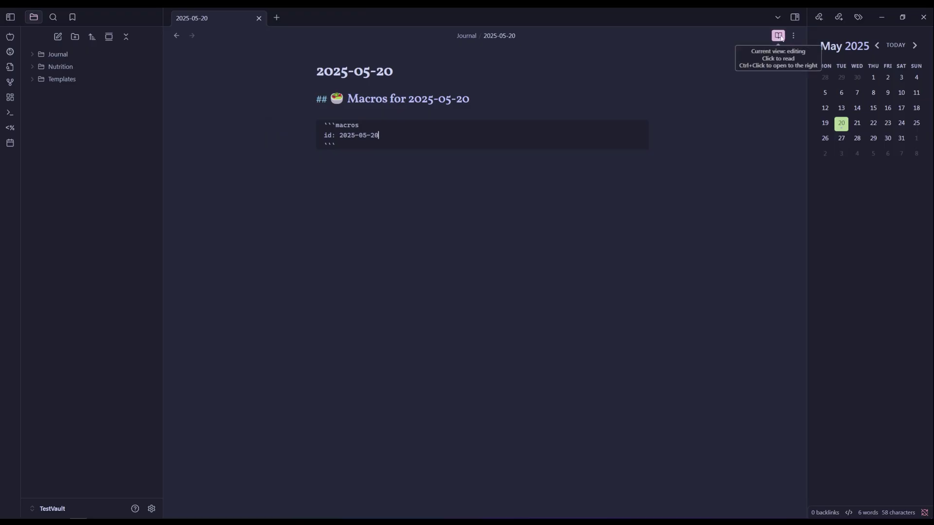
click(779, 37)
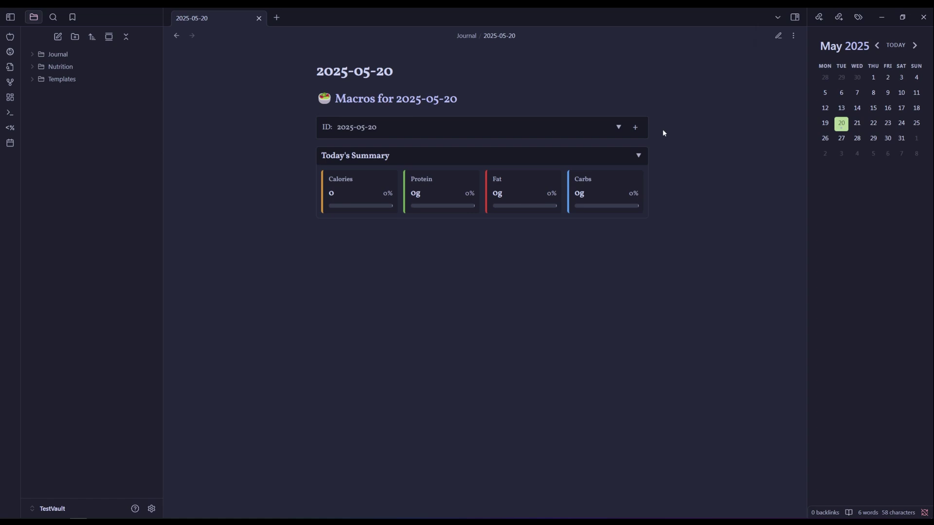
Step: Log a 50g serving of Apples into the day's macros table
click(638, 131)
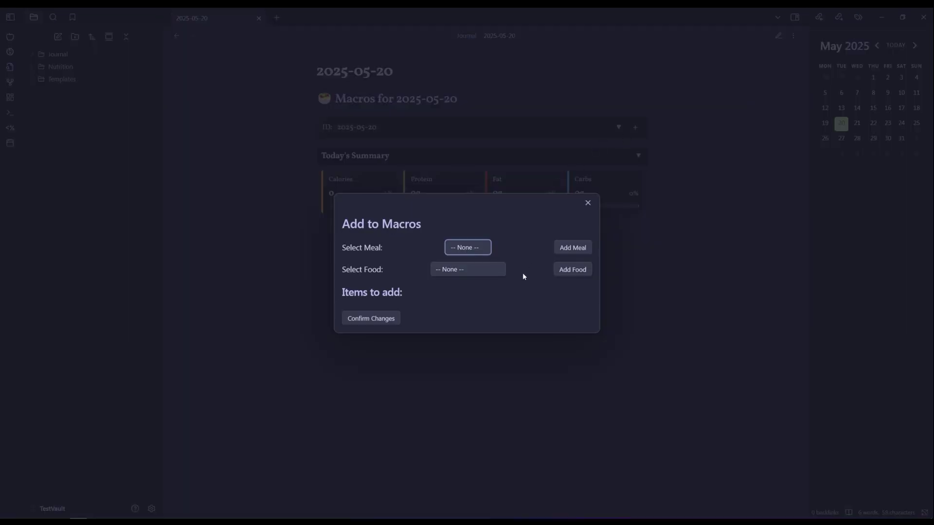
click(503, 271)
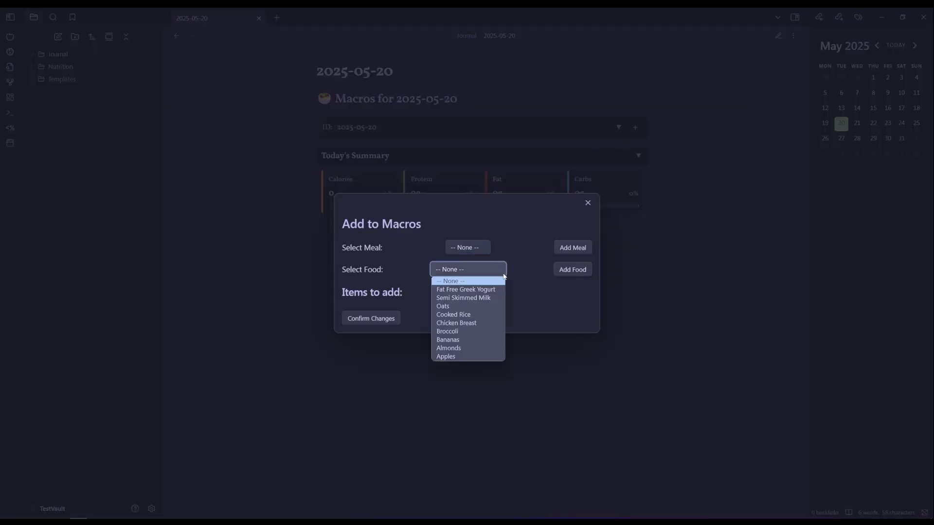
click(456, 357)
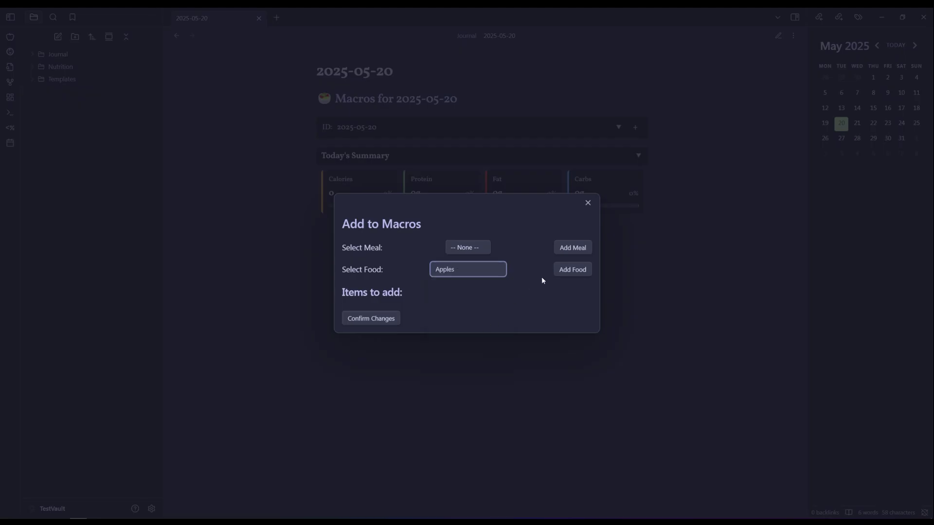
click(575, 271)
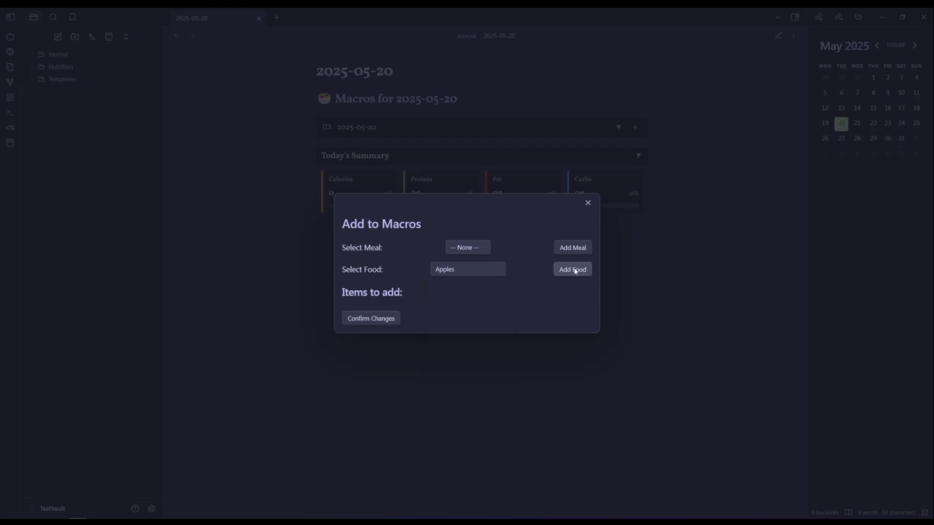
double_click(392, 291)
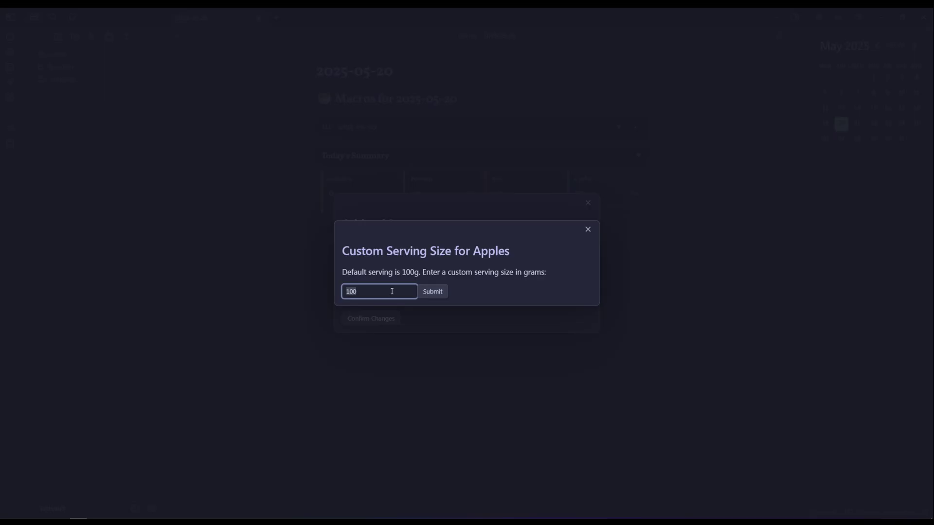
text(50)
key(Return)
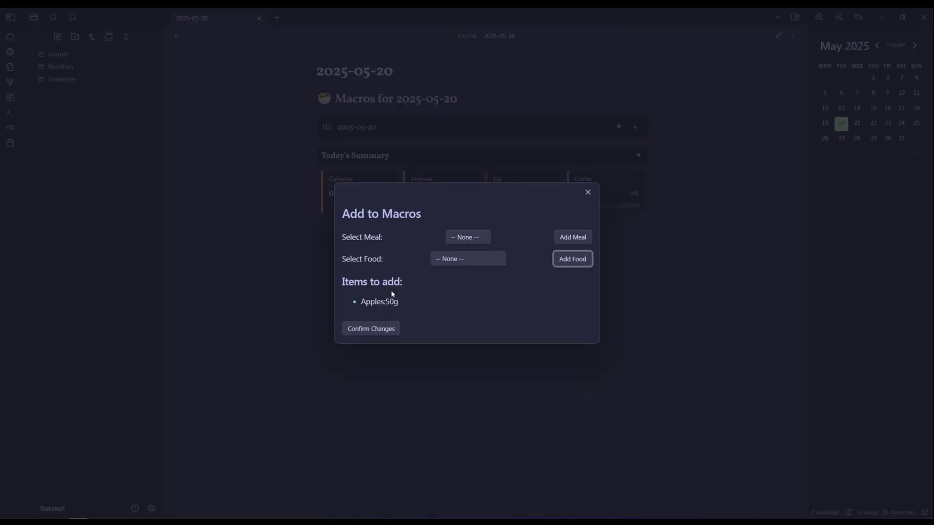
click(392, 329)
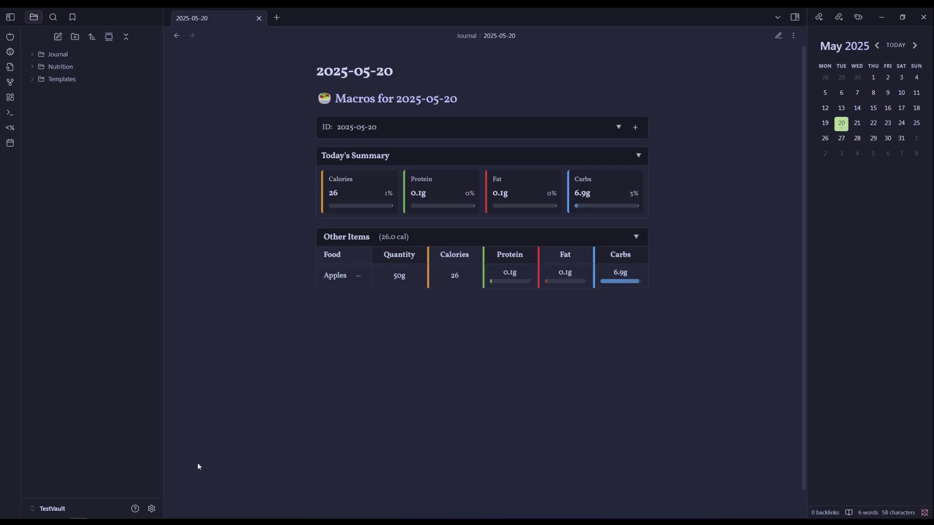
Step: Reopen the Macros plugin settings and scroll to the Dinner and Lunch meal templates
click(152, 509)
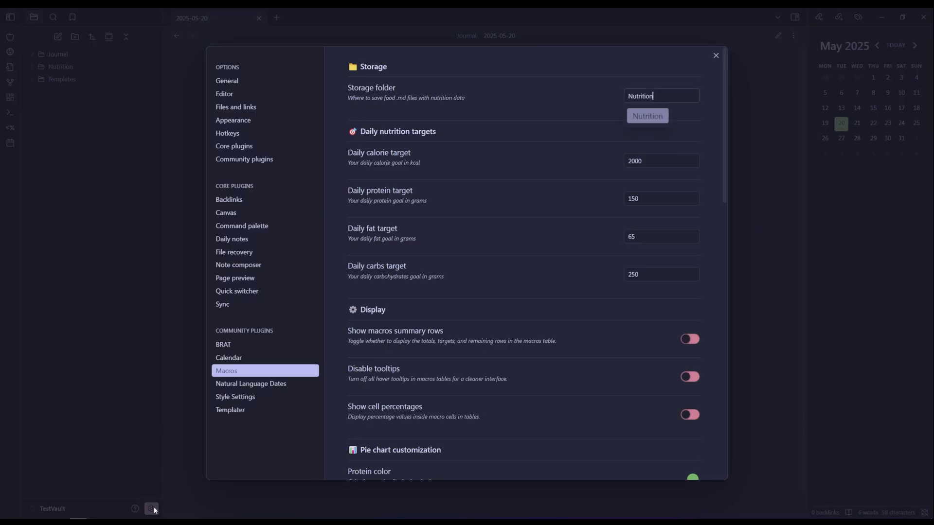
click(523, 246)
scroll(535, 249, down, 5)
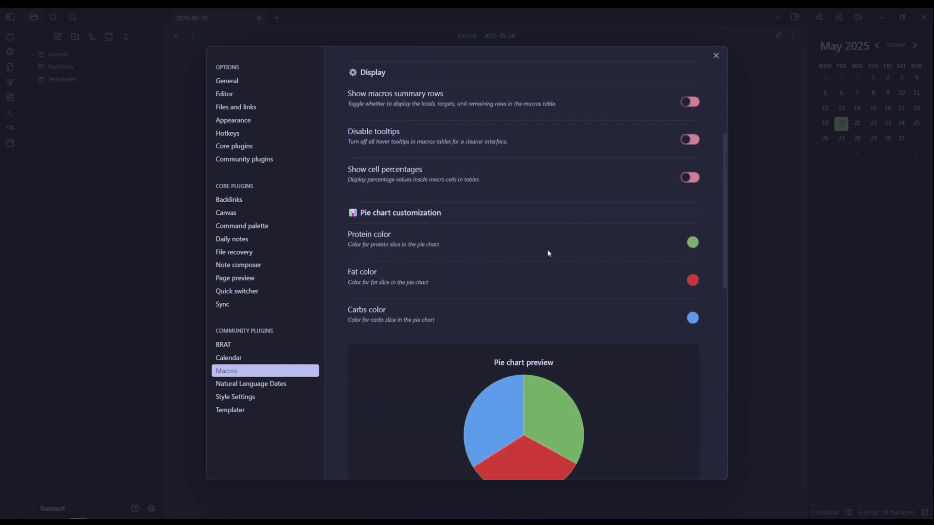
scroll(548, 252, down, 7)
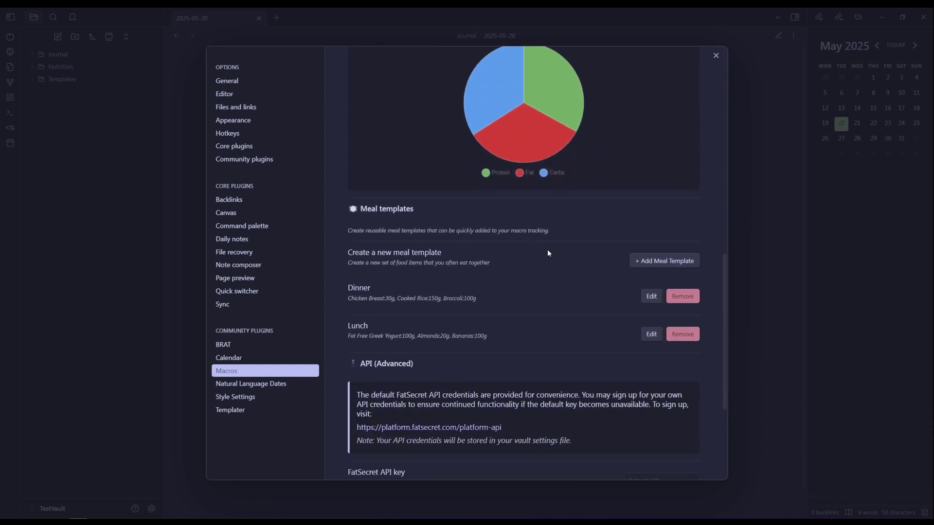
Step: Create a Breakfast meal template and add 40g of Oats to it
click(660, 264)
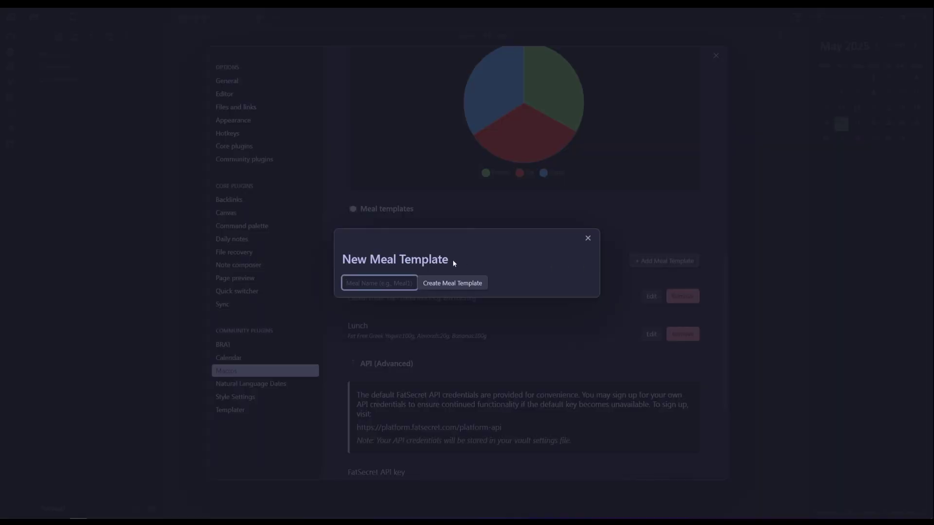
text(Breakfast)
key(Return)
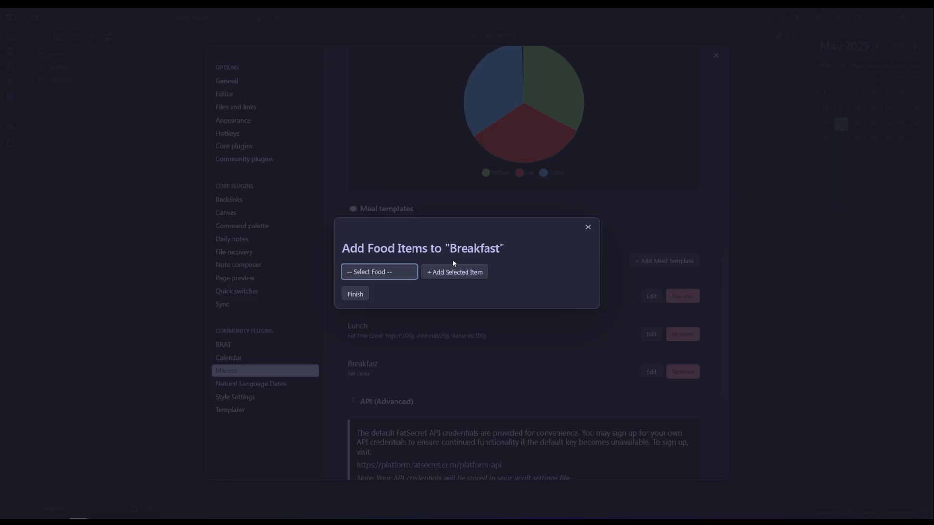
click(392, 272)
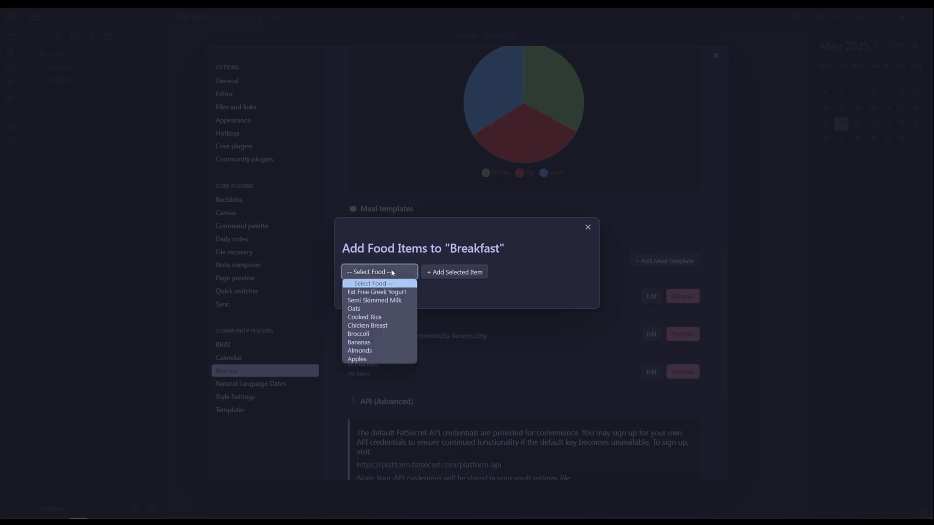
click(382, 308)
click(446, 275)
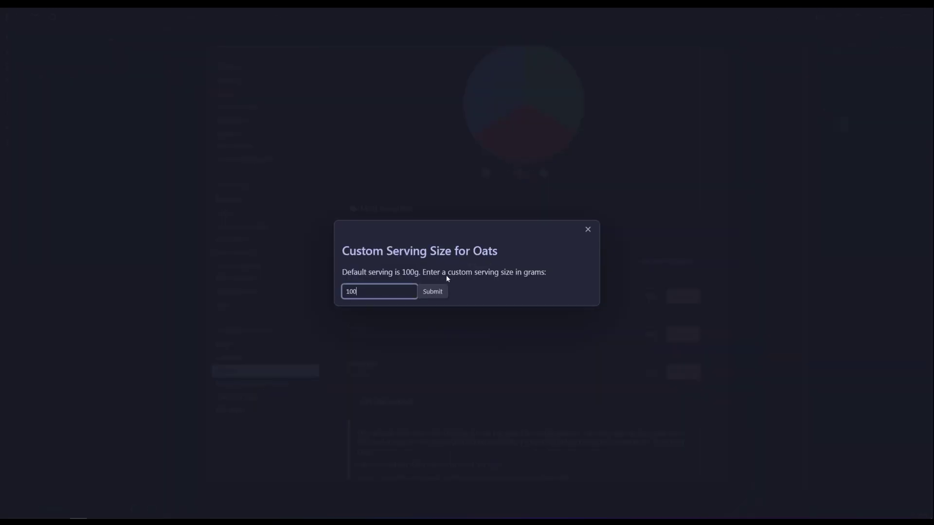
double_click(402, 291)
text(40)
key(Return)
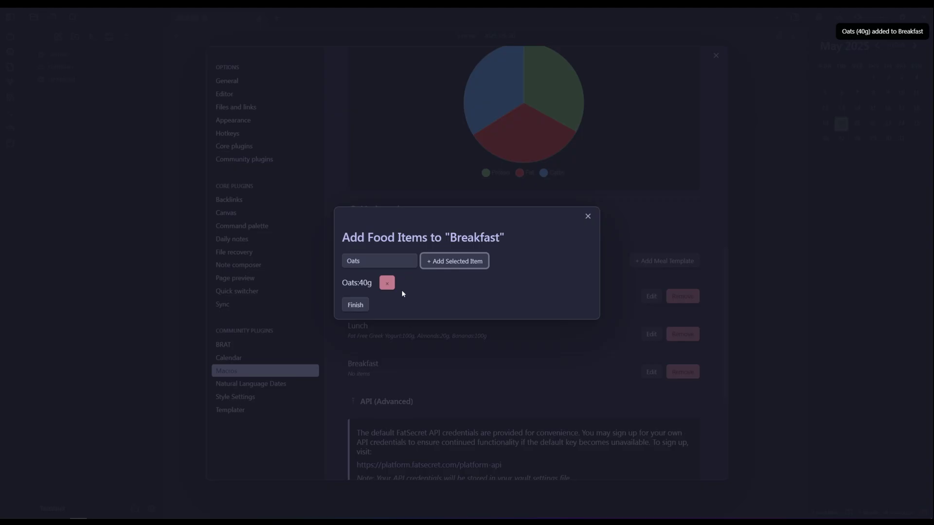
Step: Add Semi Skimmed Milk 250g and Apples 60g to Breakfast and finish the template
click(396, 263)
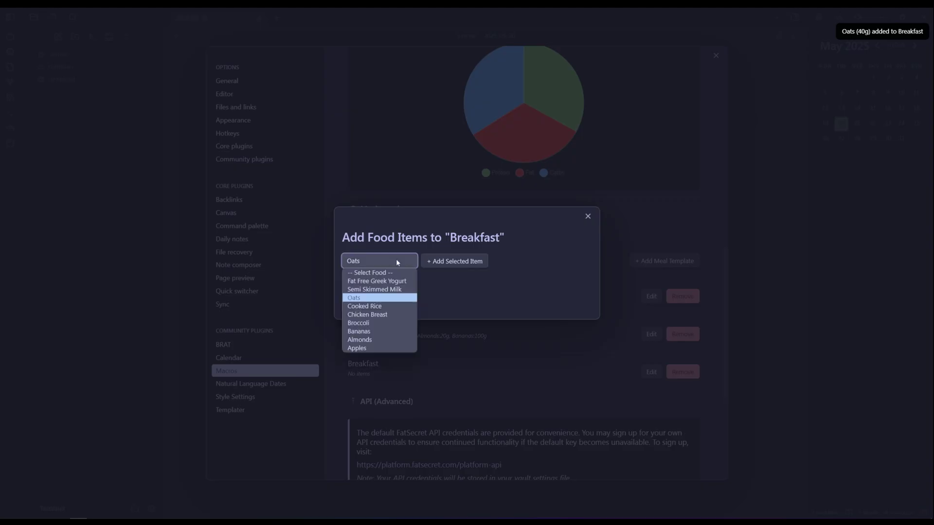
click(372, 289)
click(460, 263)
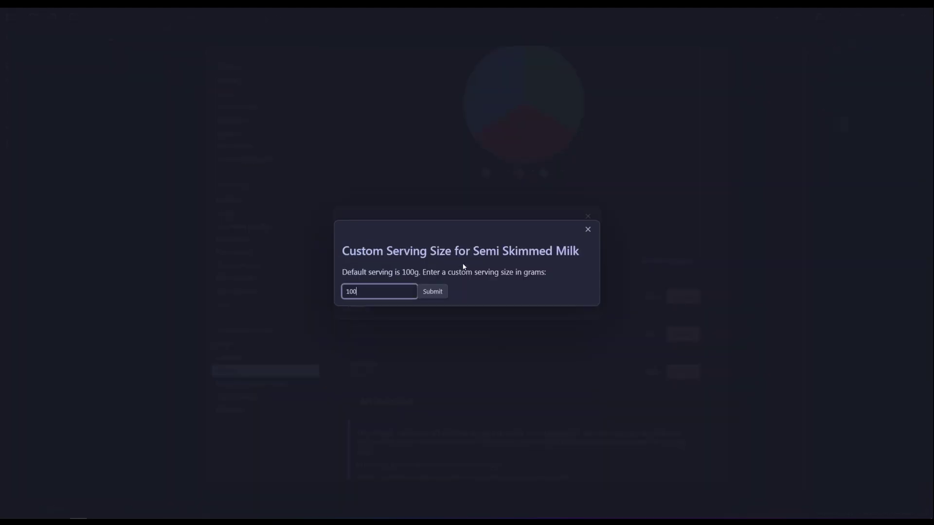
key(BackSpace)
text(250)
key(Return)
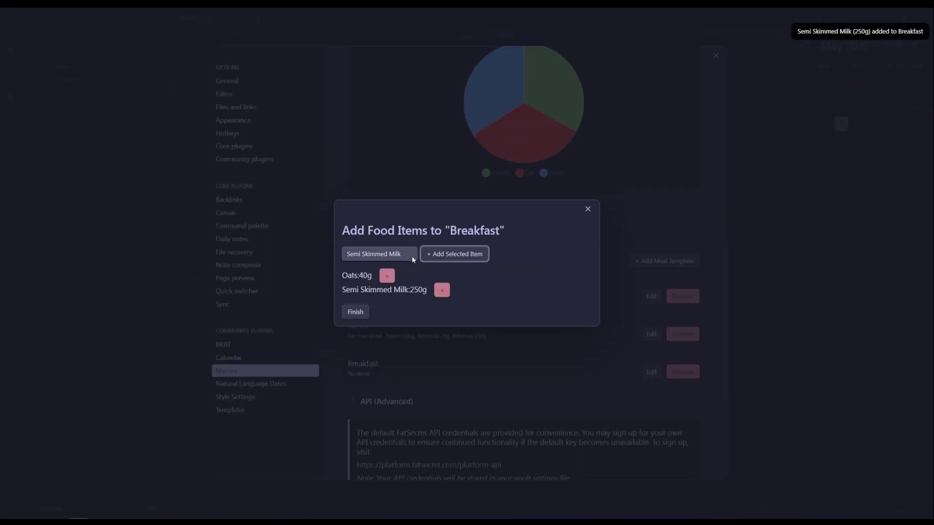
click(380, 254)
click(382, 341)
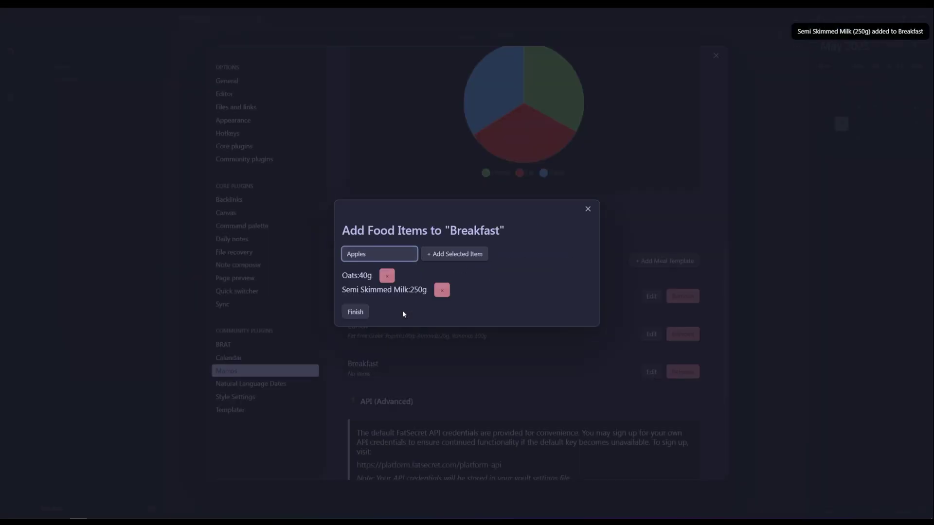
click(457, 255)
key(BackSpace)
key(BackSpace)
key(BackSpace)
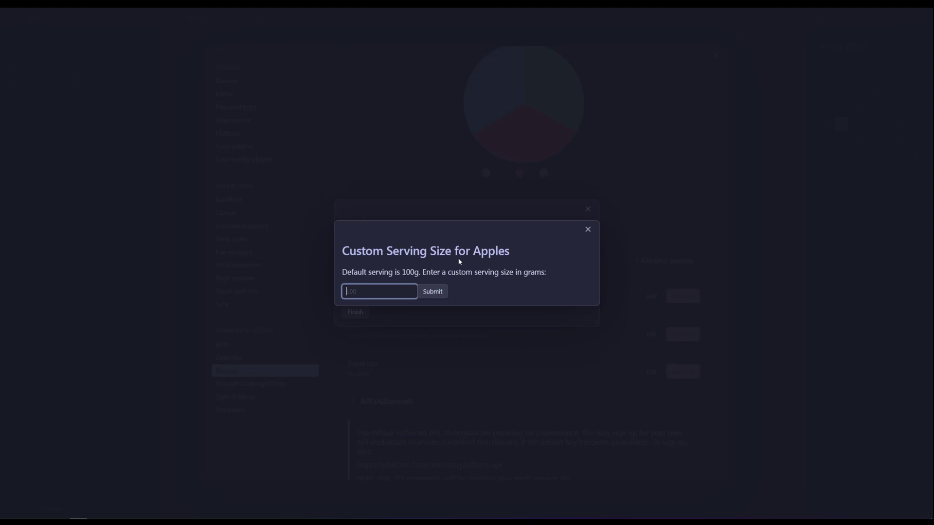
text(60)
key(Return)
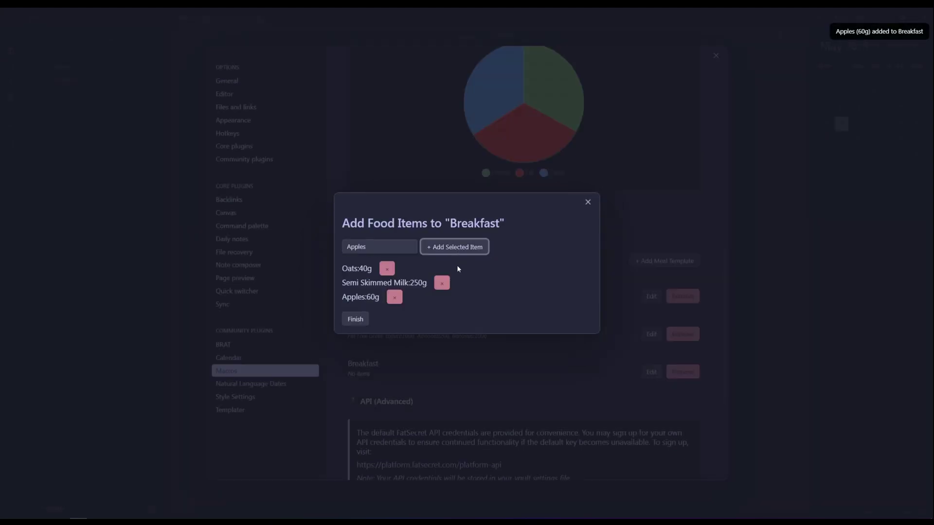
click(355, 319)
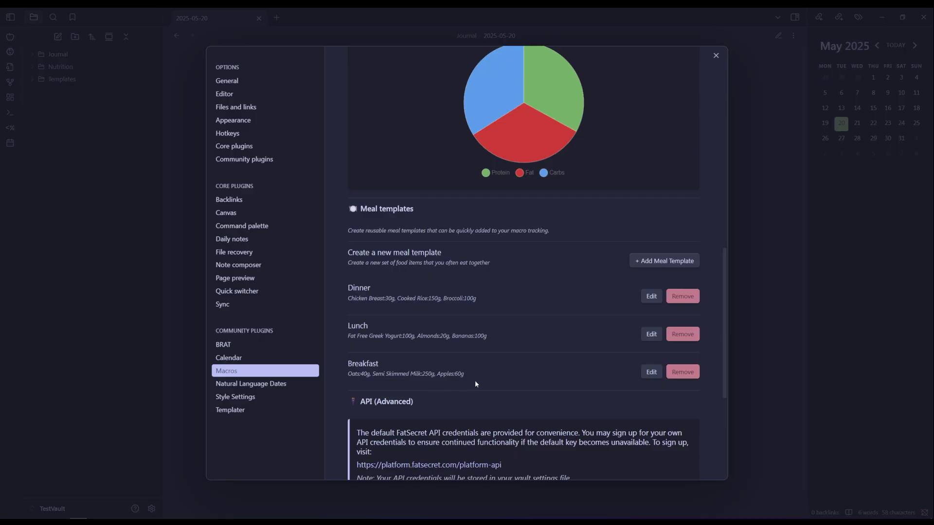
Step: Log the Breakfast meal template into the 2025-05-20 macros table
click(798, 355)
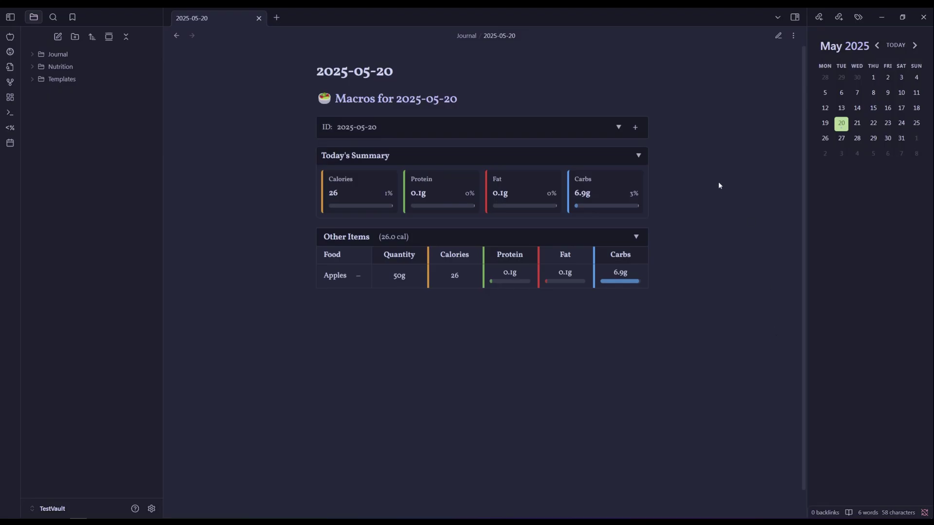
click(636, 127)
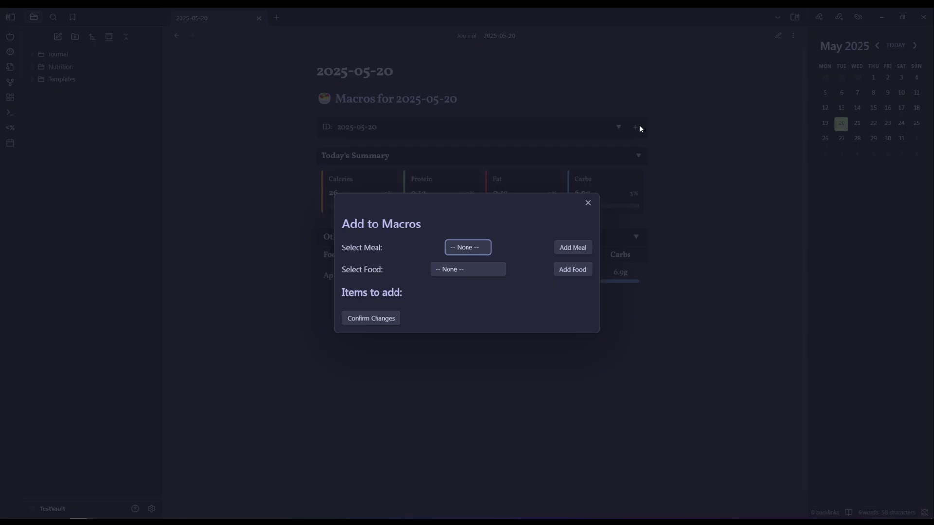
click(487, 248)
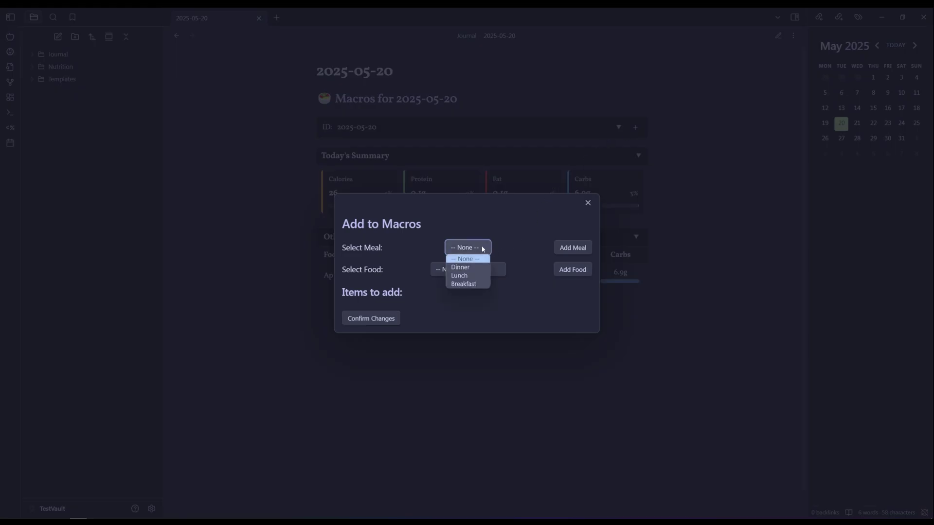
click(472, 284)
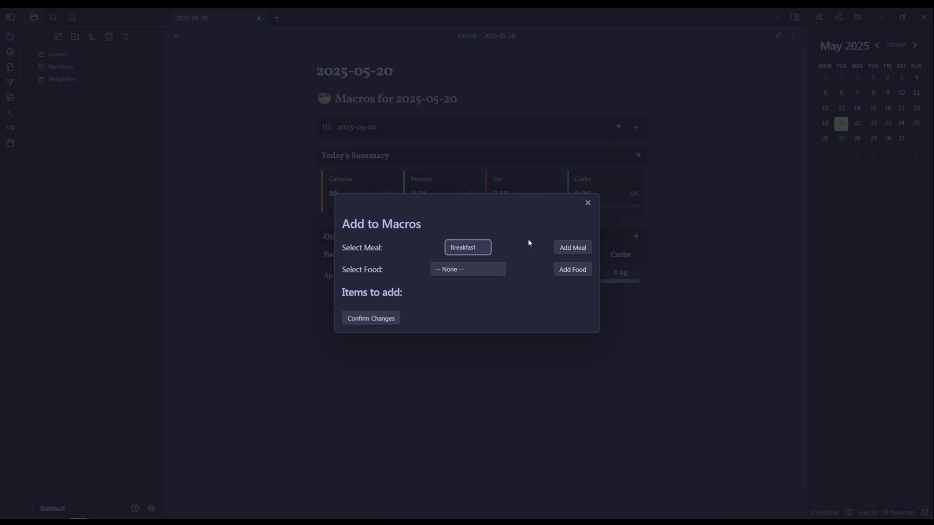
click(570, 248)
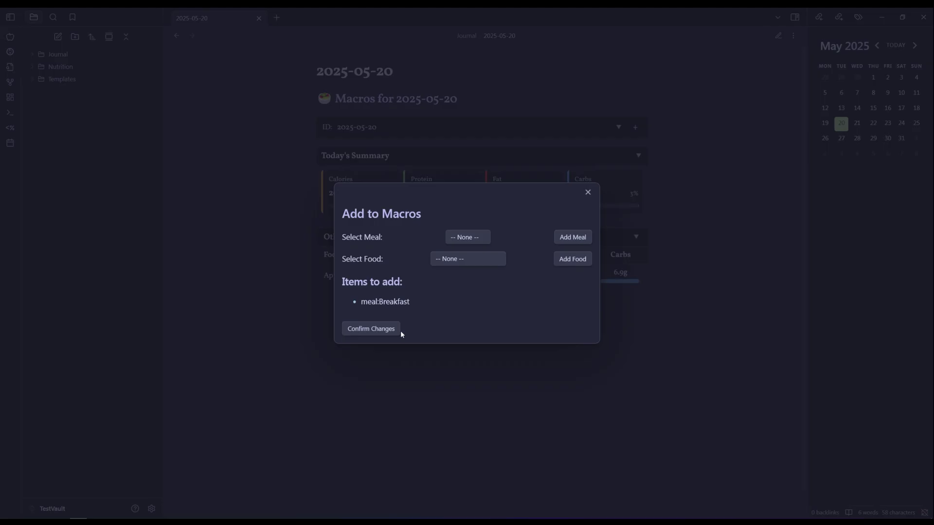
click(385, 330)
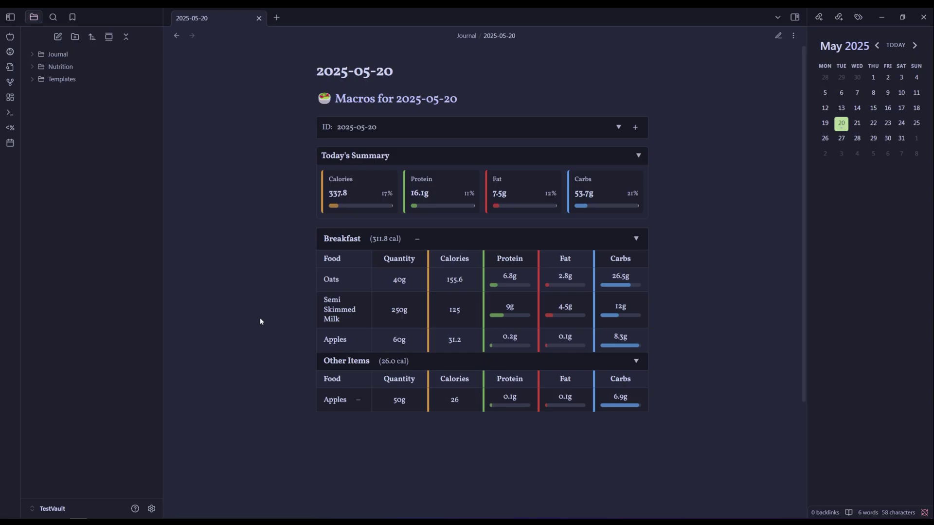
mouse_move(384, 188)
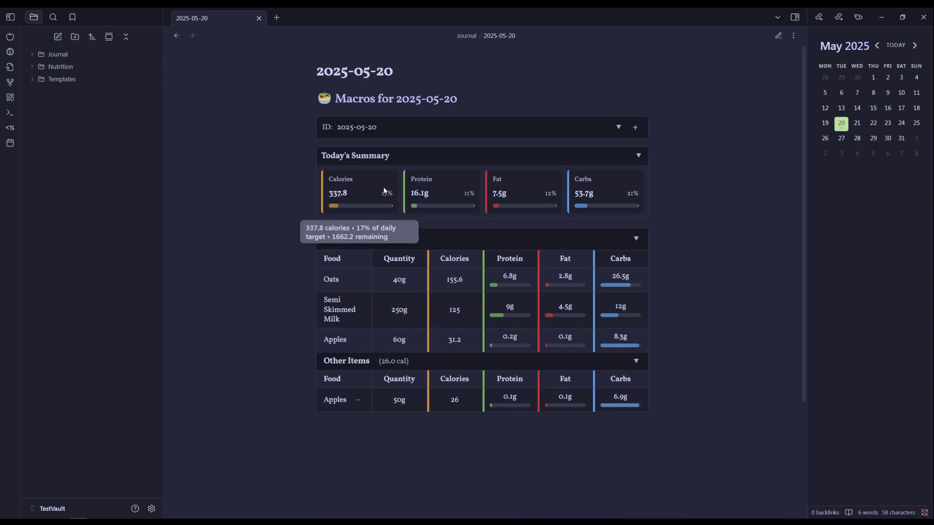
mouse_move(441, 191)
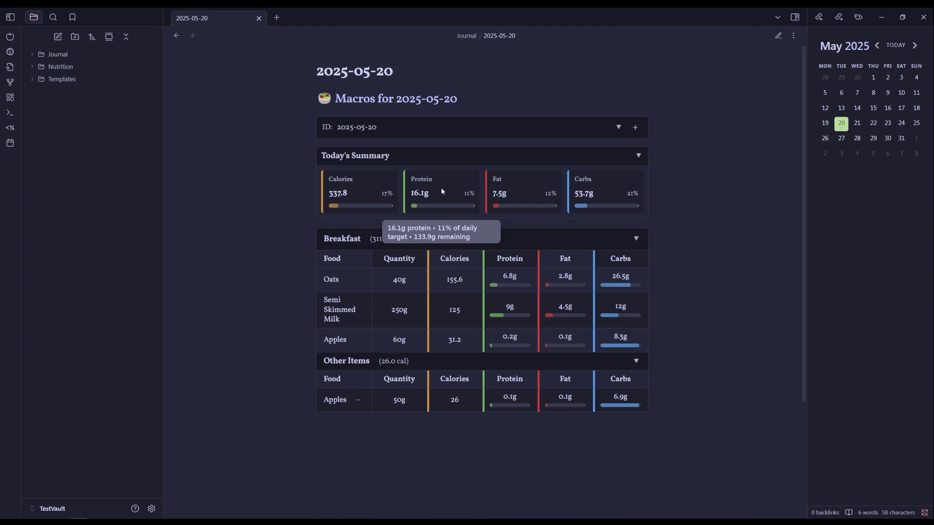
mouse_move(517, 189)
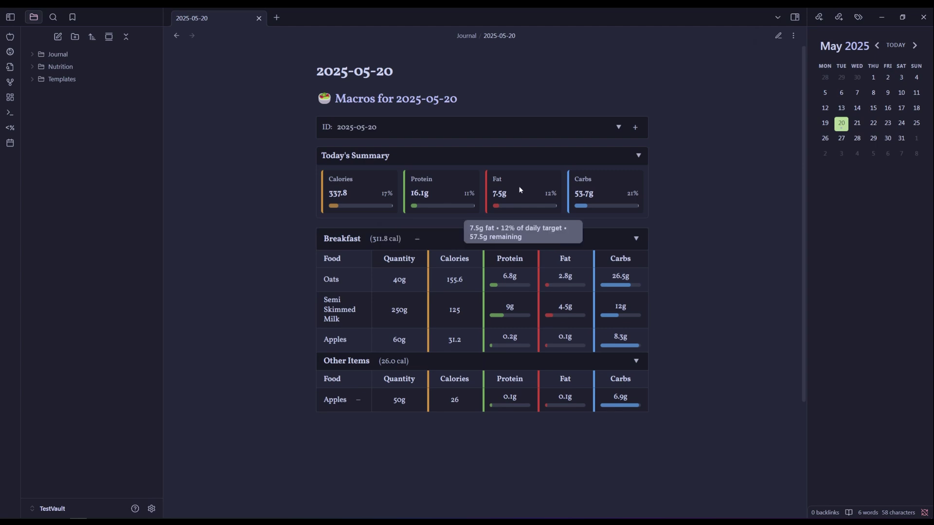
mouse_move(588, 188)
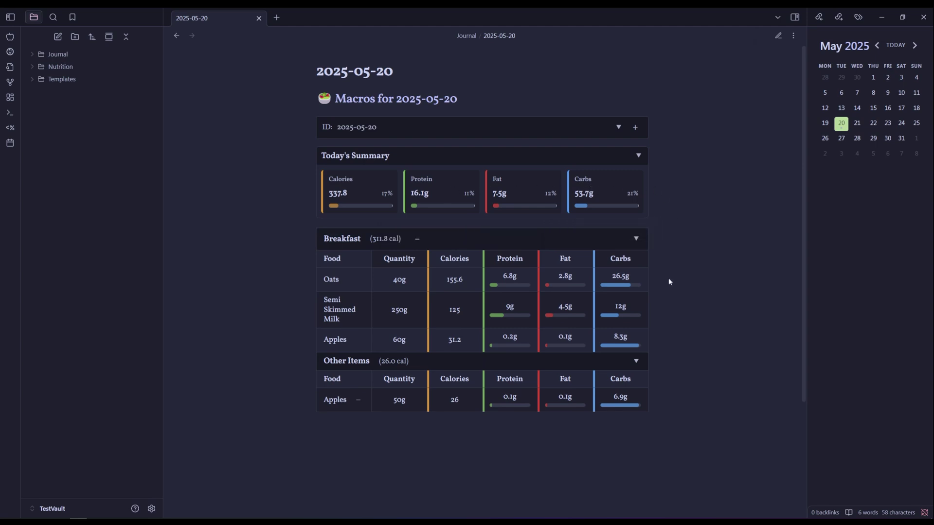
mouse_move(585, 278)
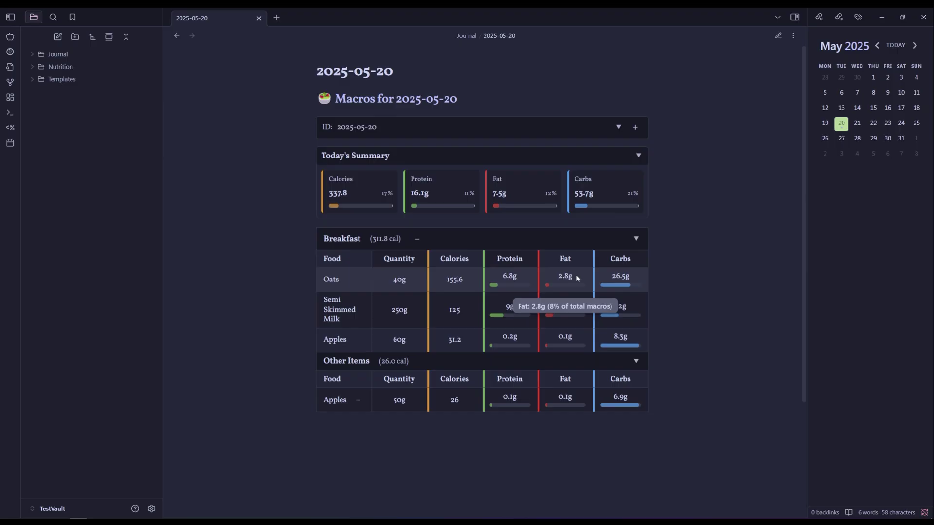
mouse_move(516, 276)
mouse_move(468, 281)
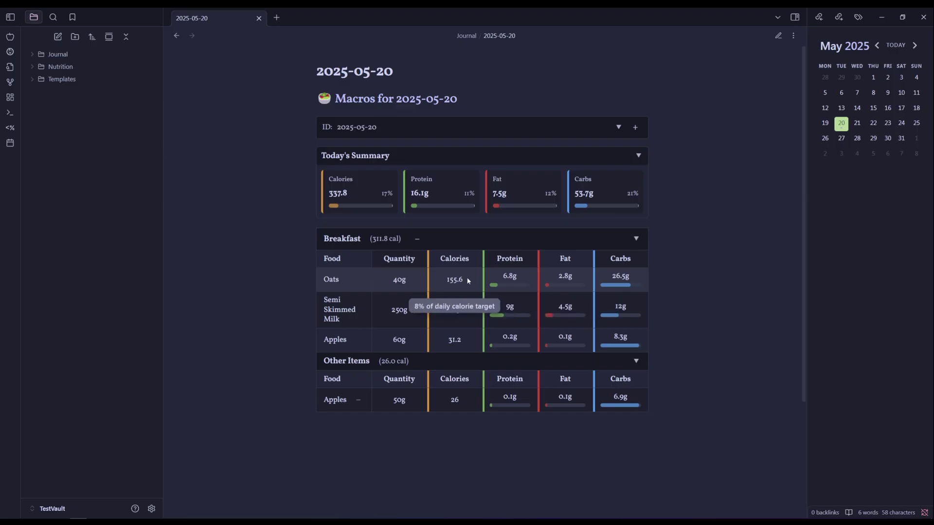
Step: Change the Oats quantity to 50g and remove the Apples row under Other Items
click(407, 286)
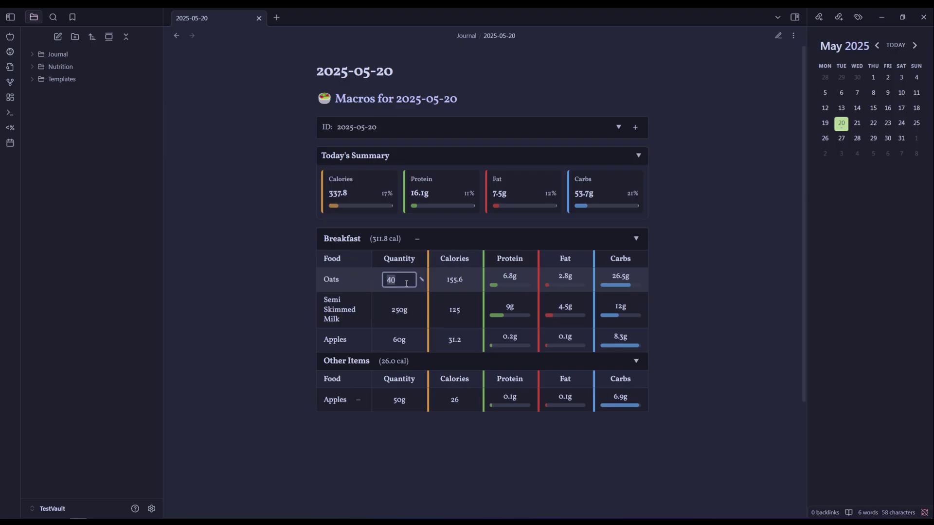
text(50)
key(Return)
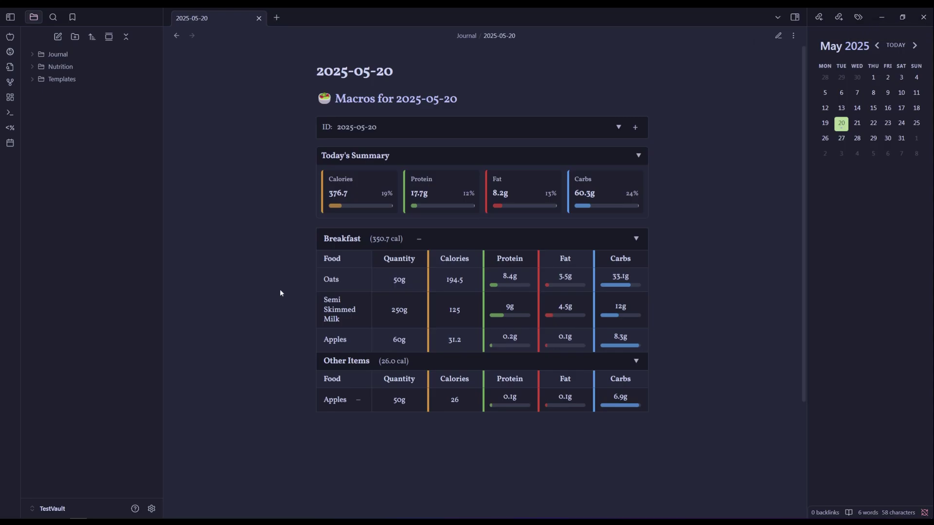
click(359, 401)
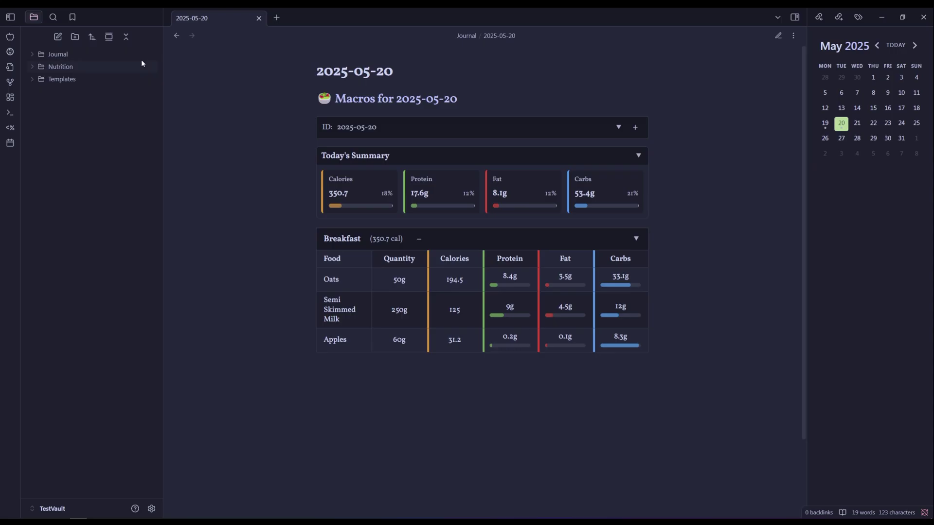
click(97, 54)
click(99, 66)
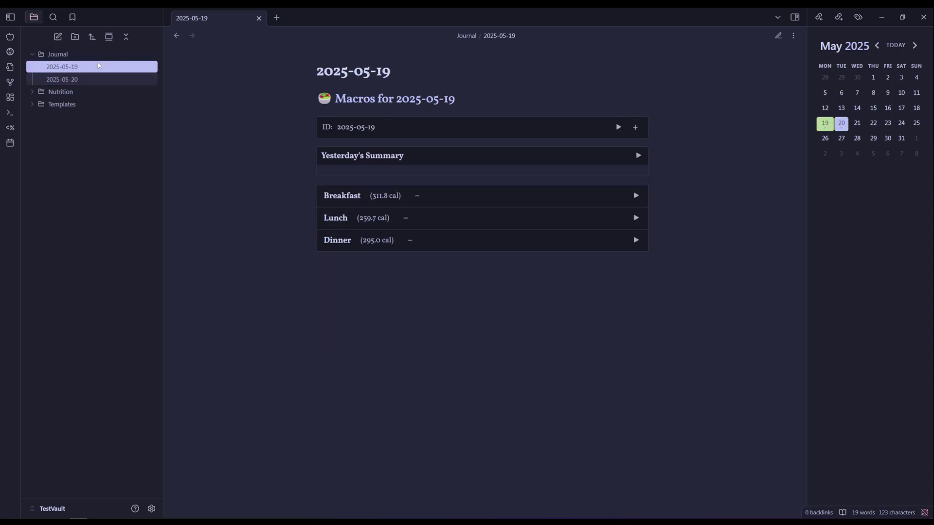
click(599, 127)
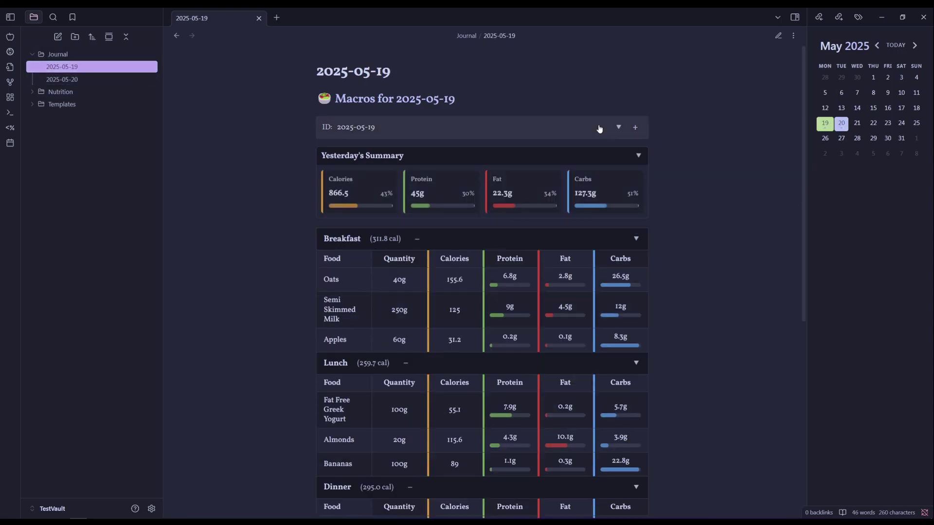
scroll(747, 226, down, 3)
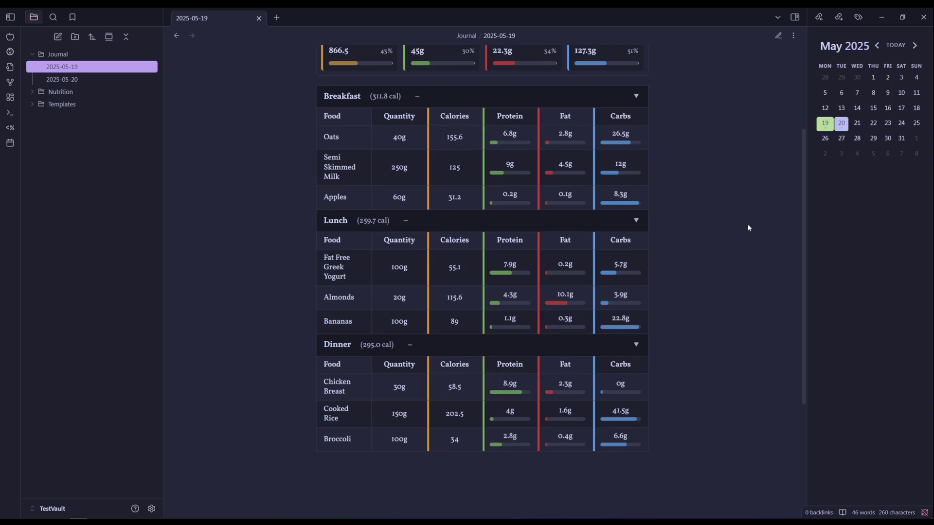
scroll(747, 226, up, 1)
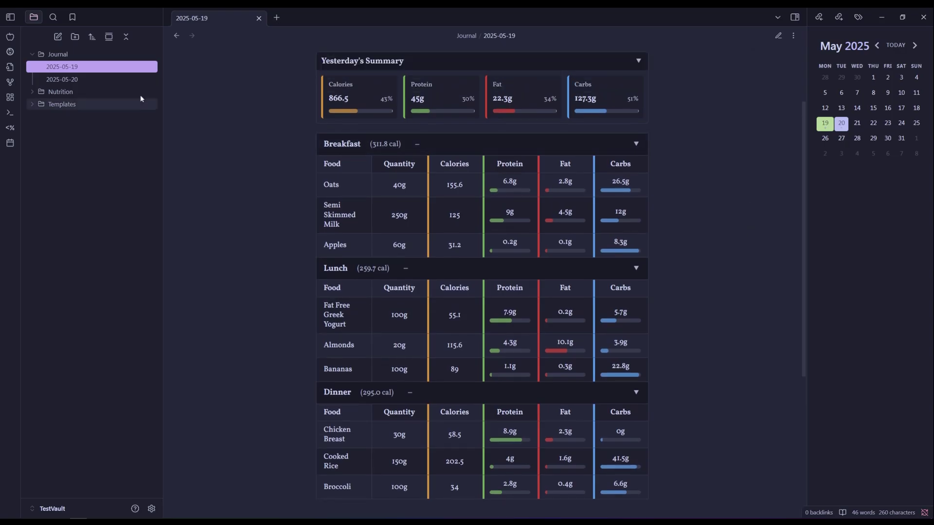
click(112, 80)
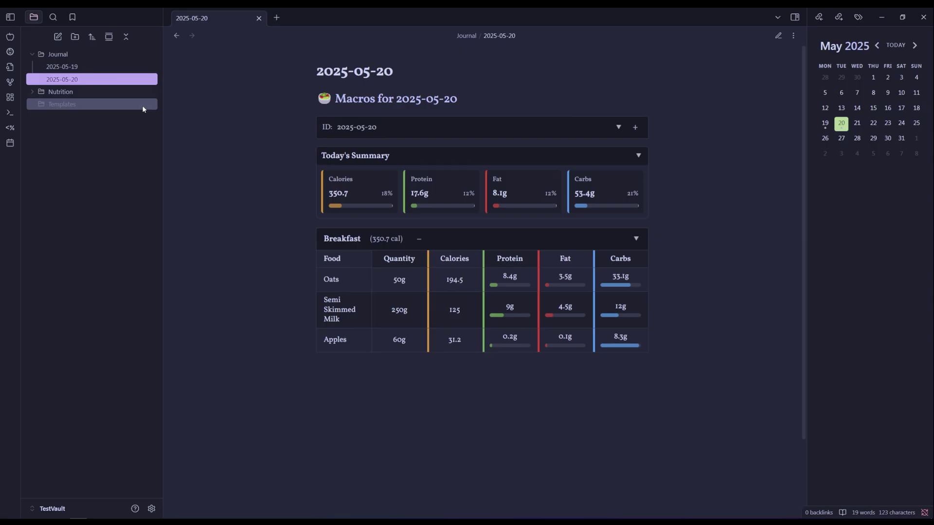
Step: In source mode, add a macroscalc block with id 2025-05-20, 2025-05-19 below the macros block
click(778, 35)
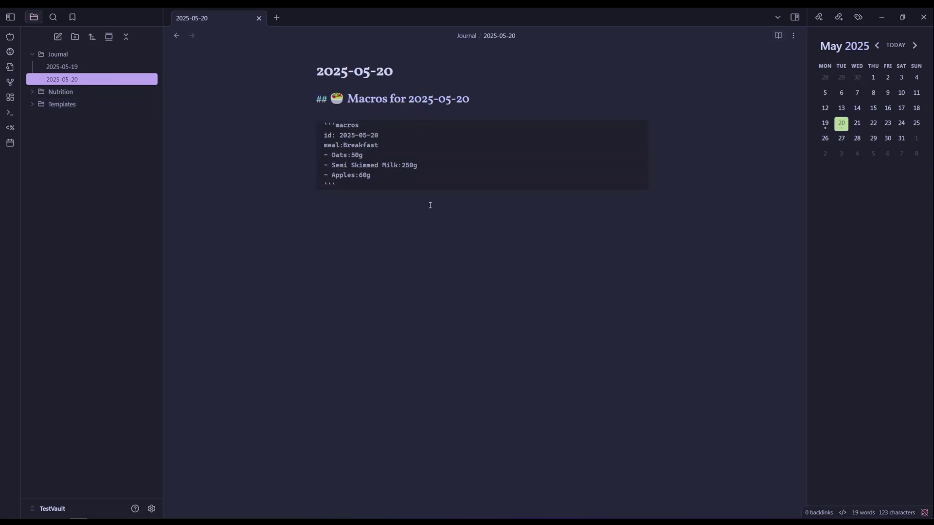
text(```macroscalc)
key(Return)
text(id: @)
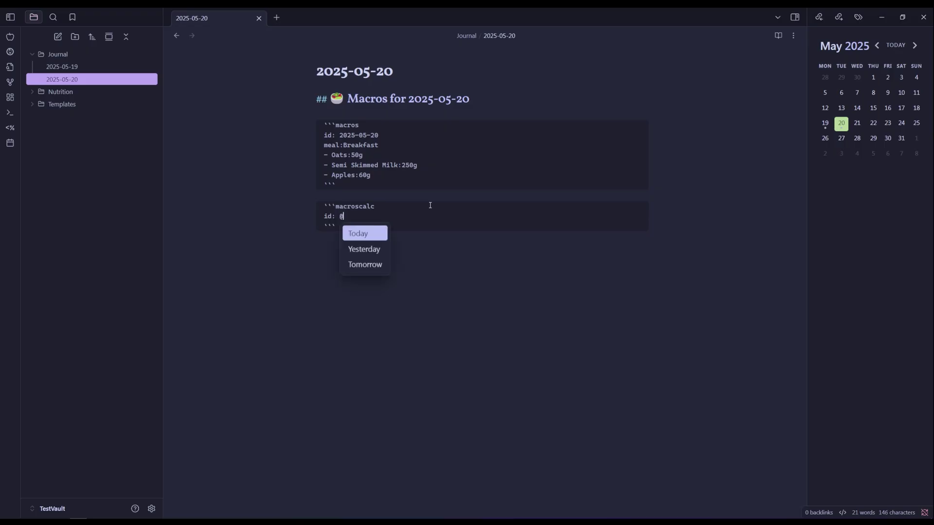
key(Return)
text(, @)
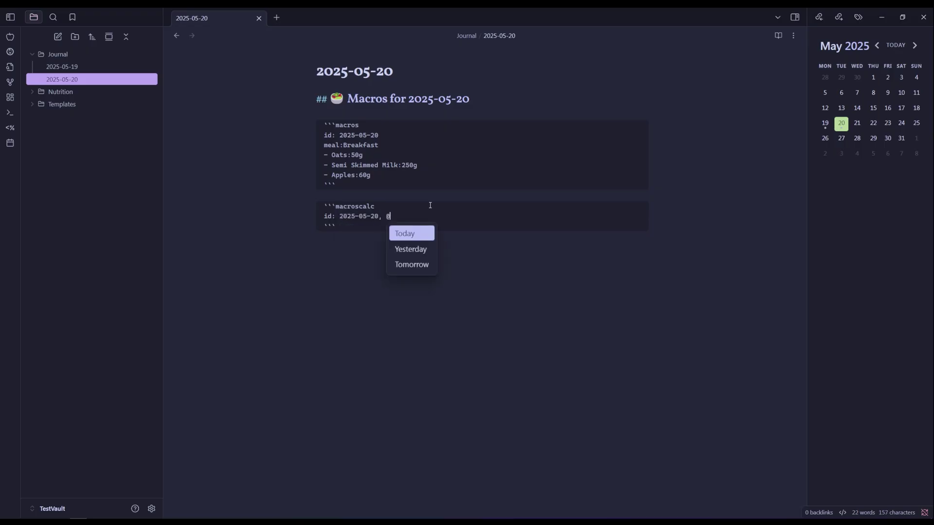
key(Down)
key(Return)
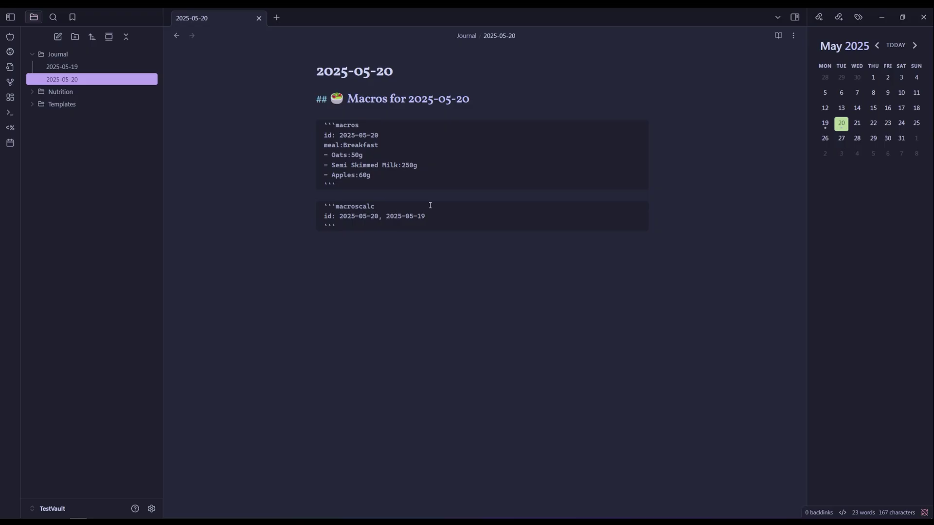
Step: Return to reading view with Today's Summary and Breakfast collapsed, scrolled to the summary table
click(778, 35)
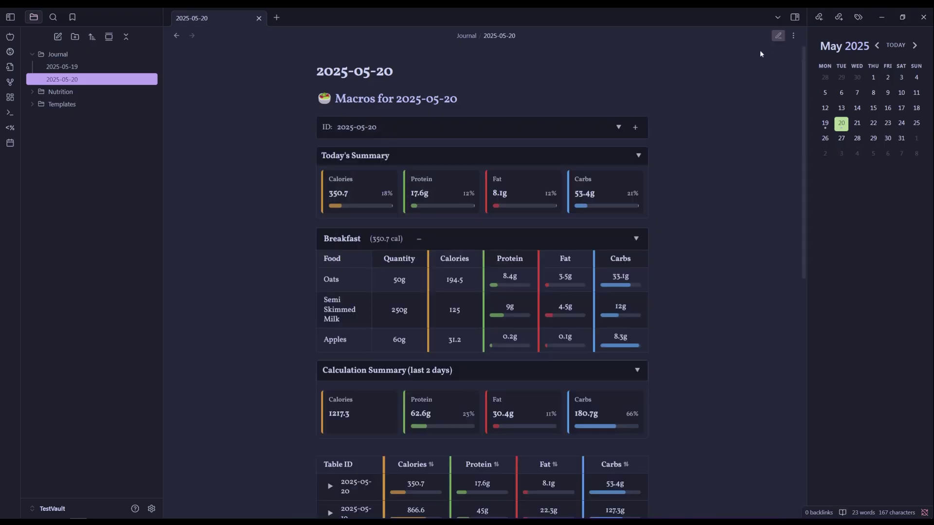
click(619, 124)
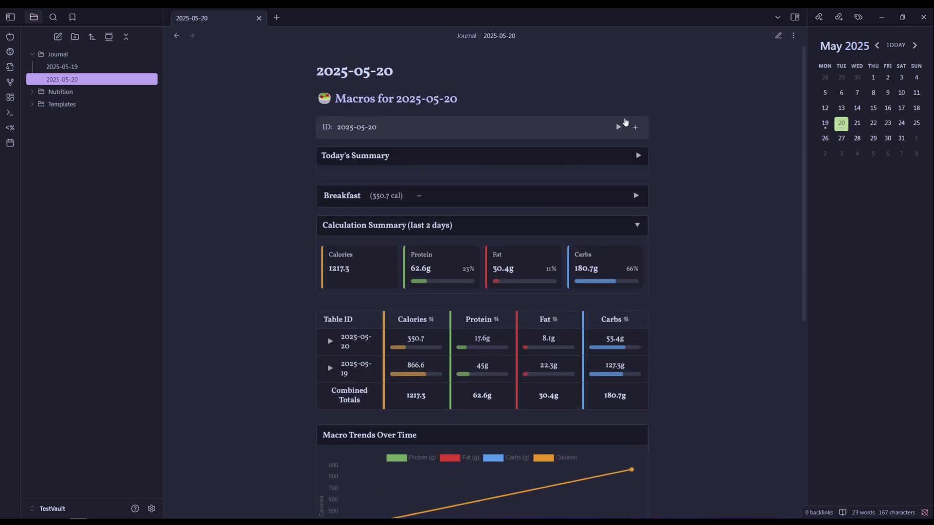
scroll(703, 170, down, 3)
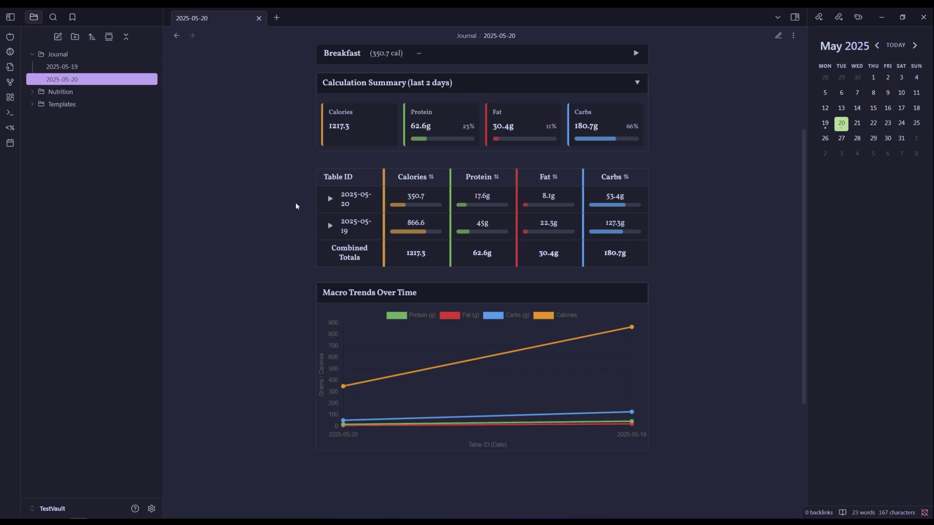
Step: Expand the 2025-05-19 row to review its food breakdown, then collapse it again
click(329, 200)
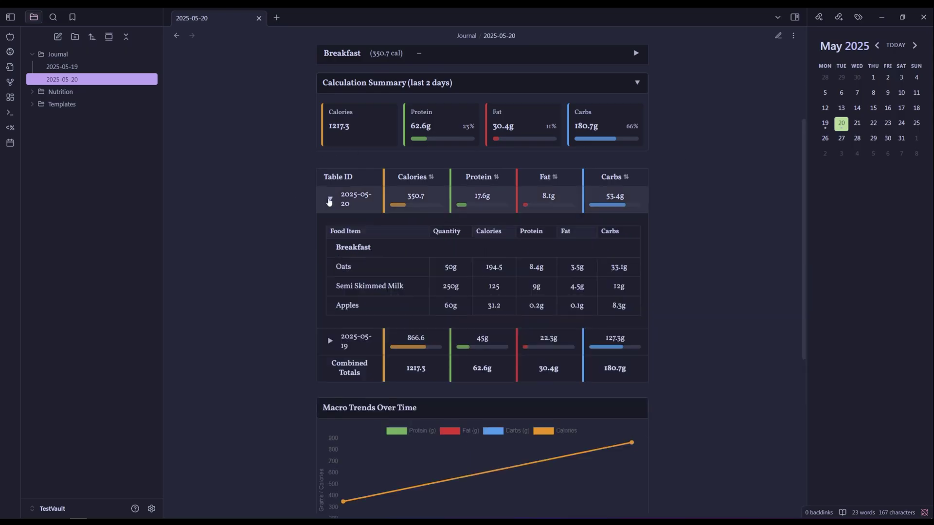
click(330, 200)
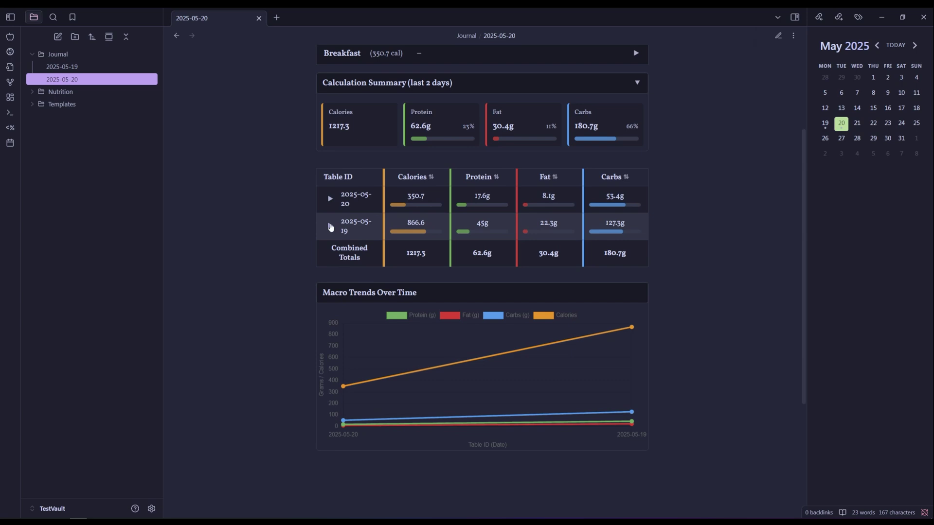
click(330, 226)
scroll(291, 256, down, 1)
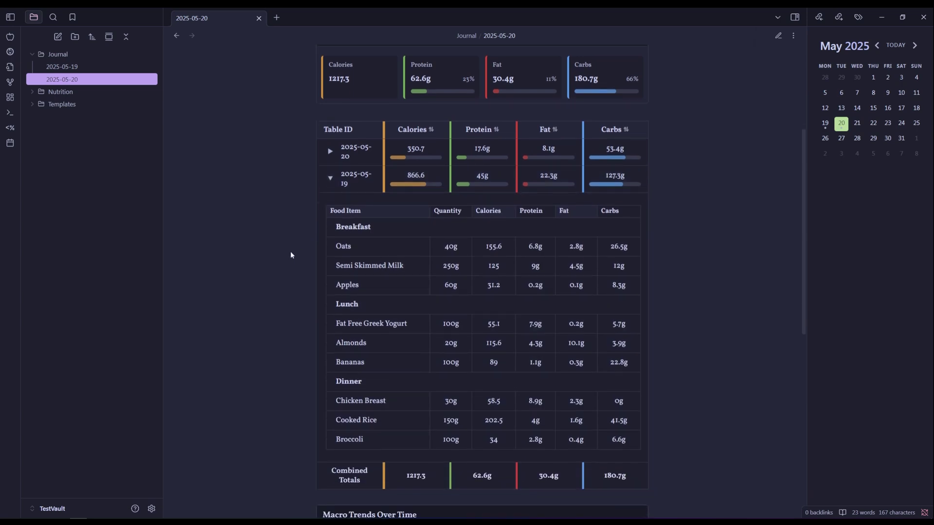
click(329, 180)
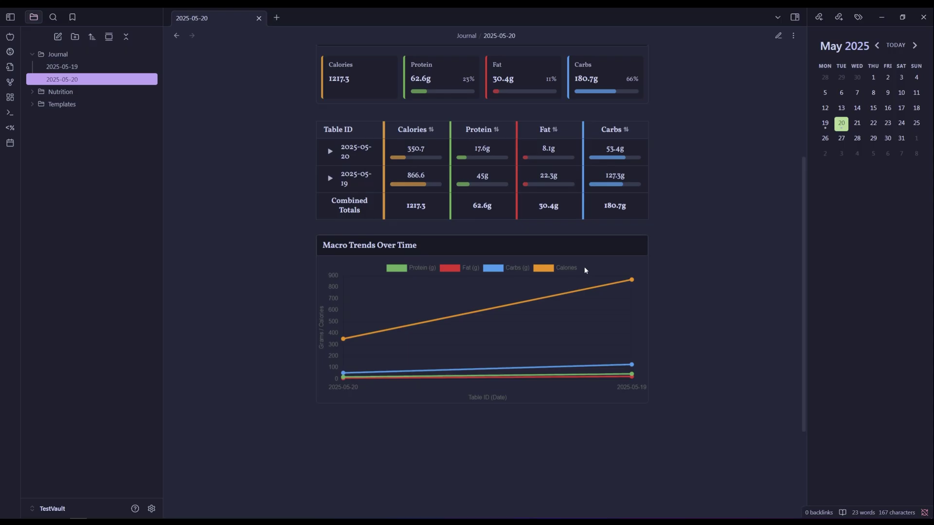
click(550, 271)
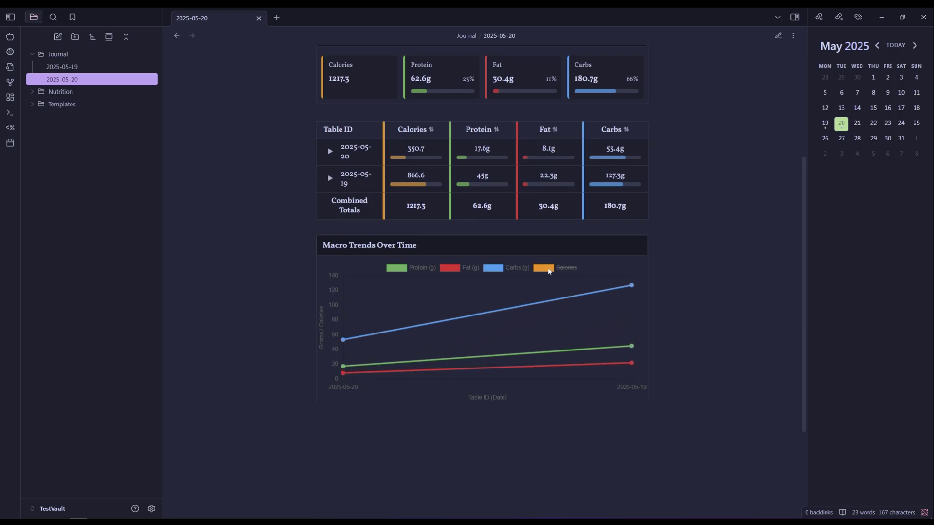
click(493, 272)
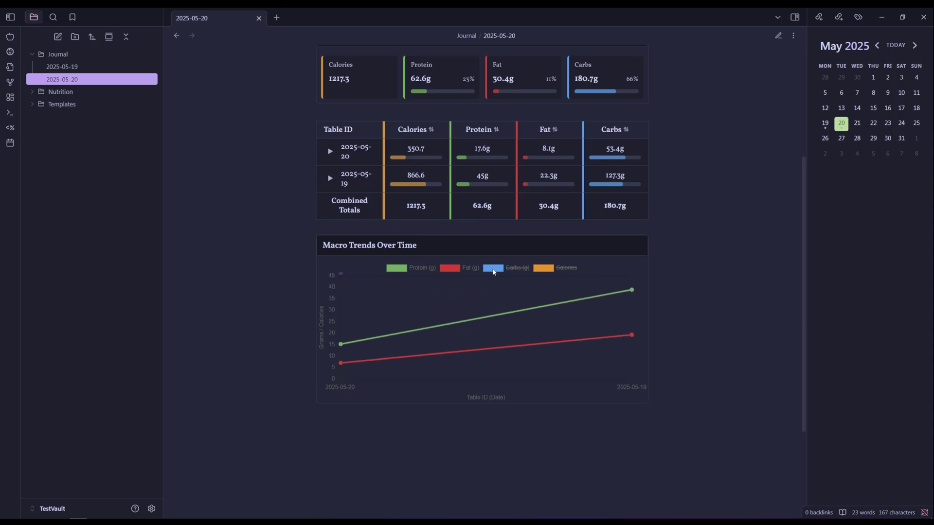
click(456, 271)
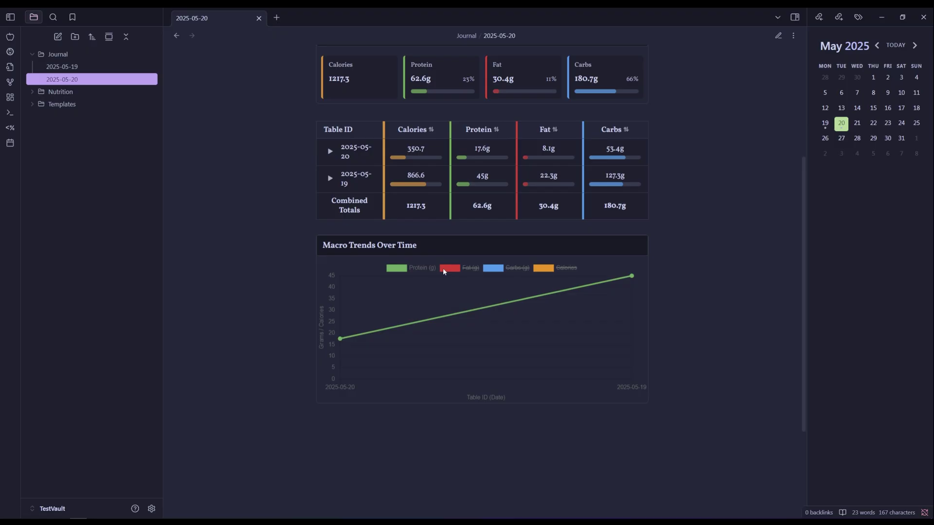
click(458, 268)
click(494, 268)
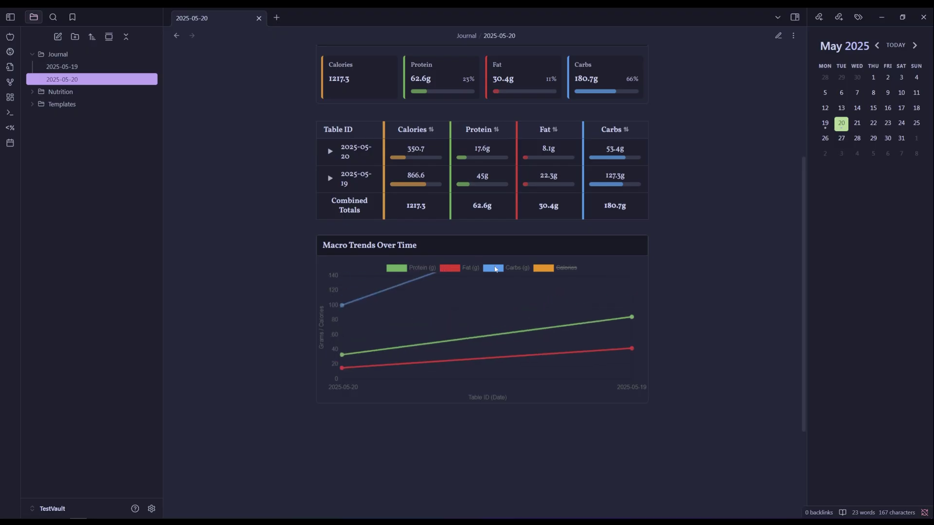
click(543, 273)
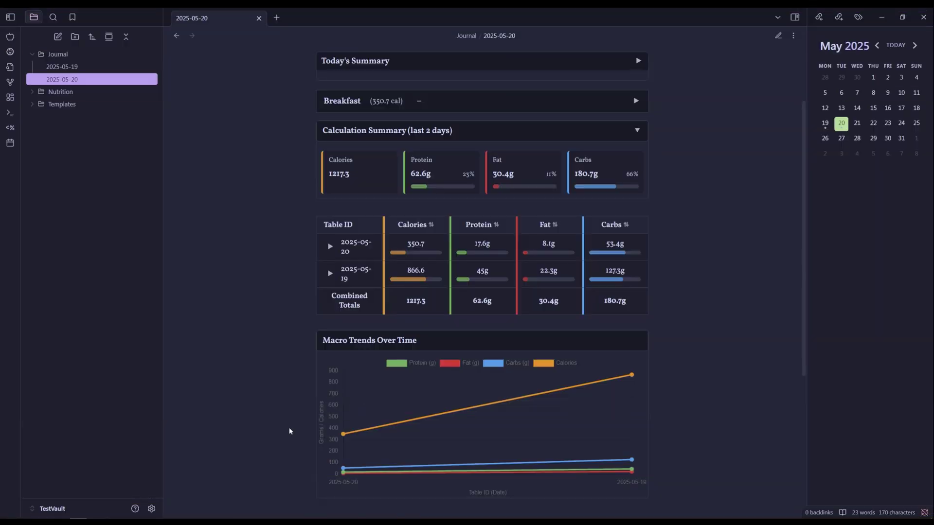
Step: Collapse Calculation Summary and start a ```macrospc block below the macroscalc block in the source
click(384, 130)
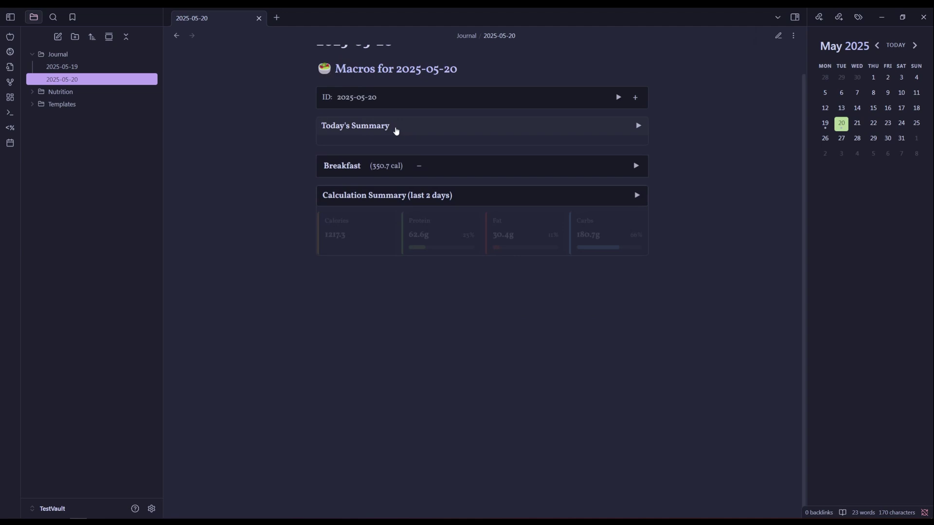
click(779, 36)
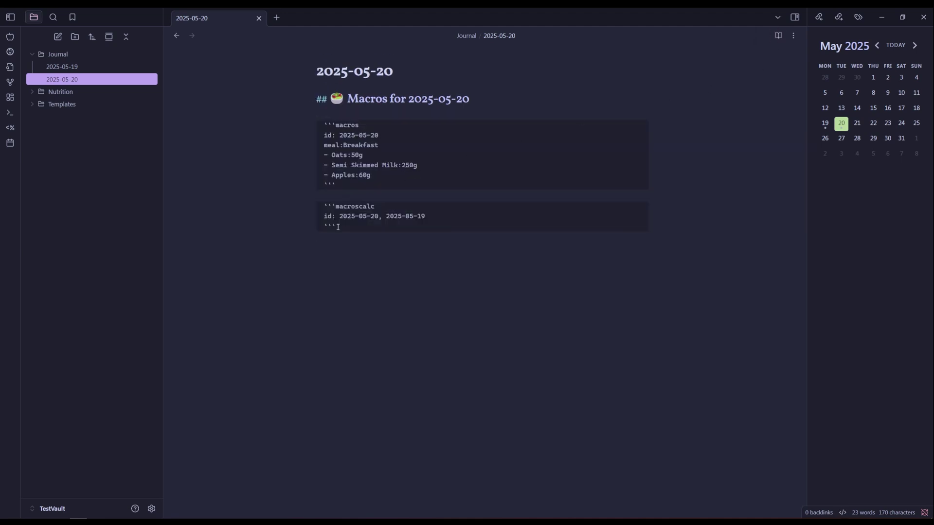
key(Return)
key(Return)
text(``)
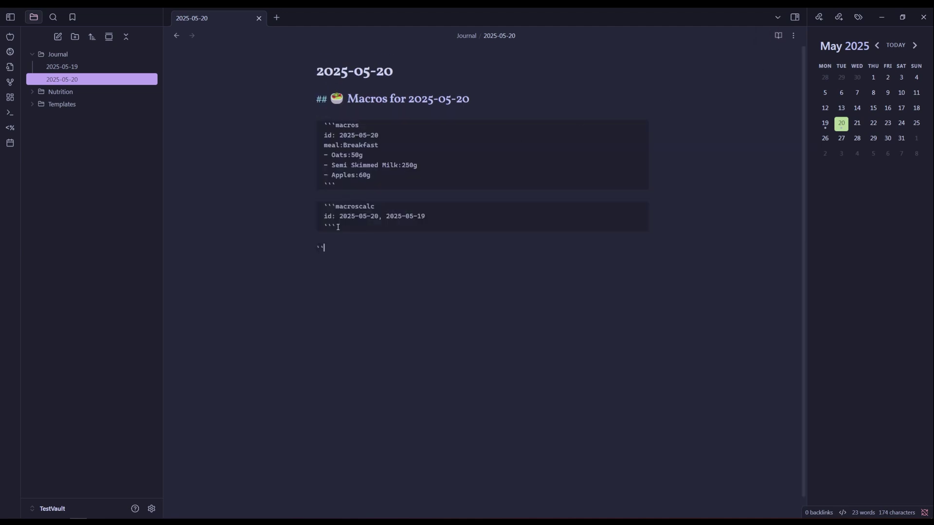
text(`macrospc)
key(Return)
text(id:@to)
key(Return)
text(, @)
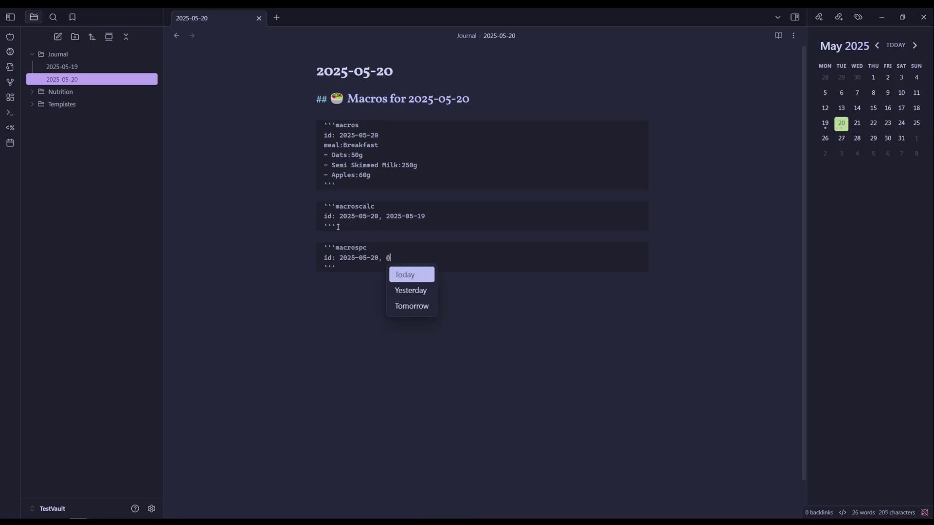
text(y)
key(Return)
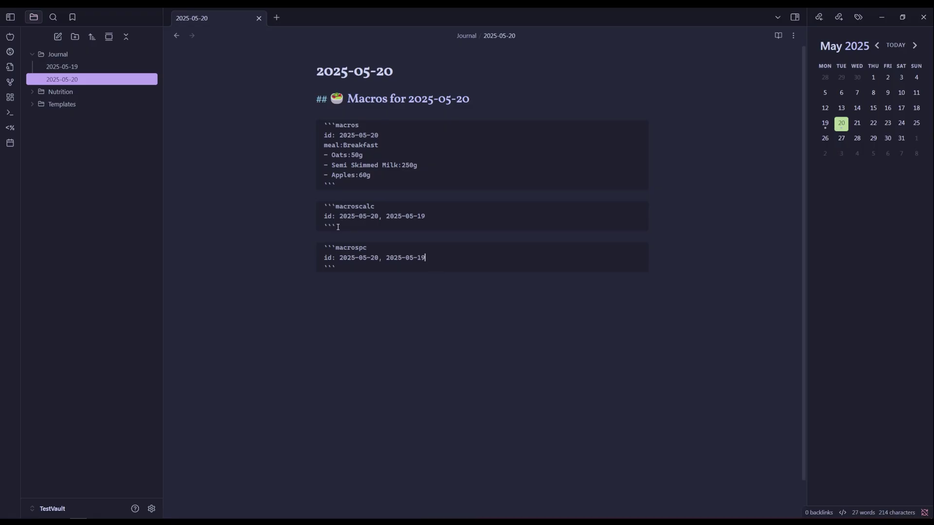
Step: Render the note and inspect the slices of the Combined Macros (last 2 days) pie chart
click(776, 36)
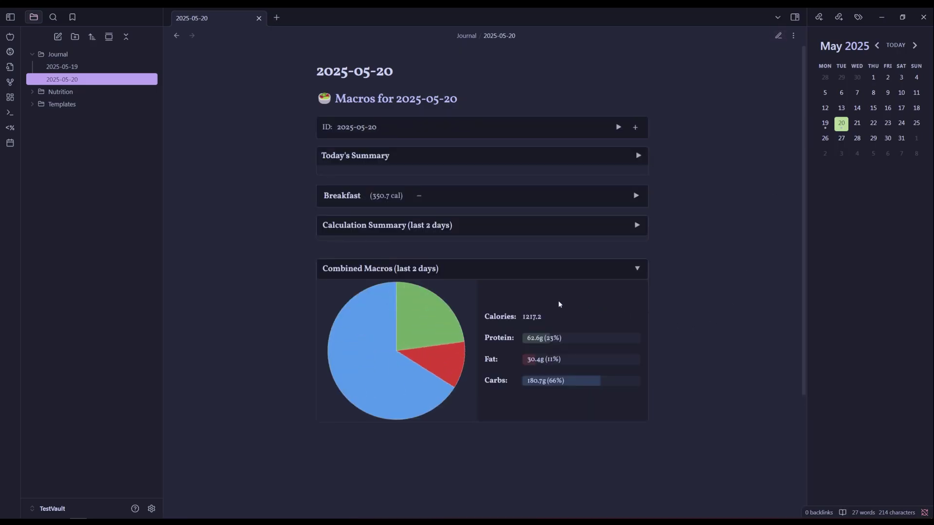
mouse_move(436, 310)
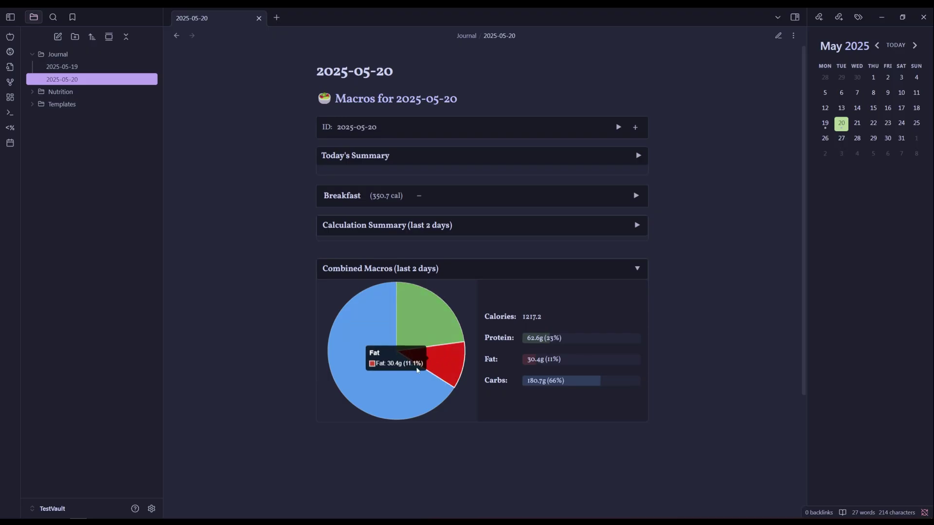
mouse_move(392, 376)
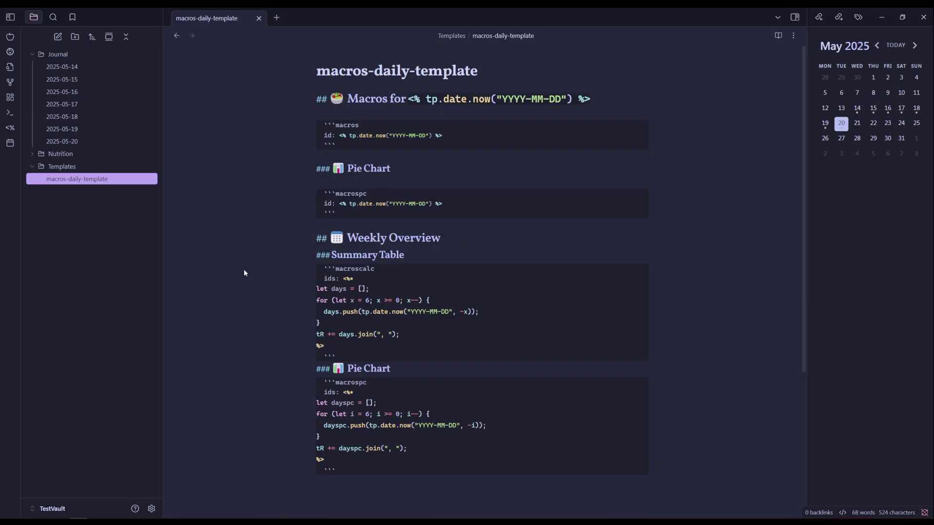
Step: Open the 2025-05-20 journal note from the calendar and view it rendered, with its Today's Macros pie chart
click(841, 123)
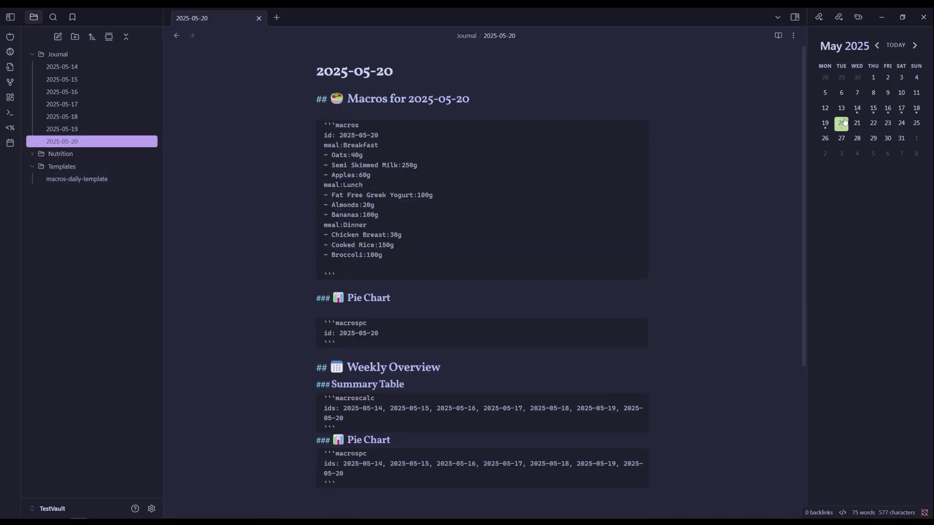
click(778, 35)
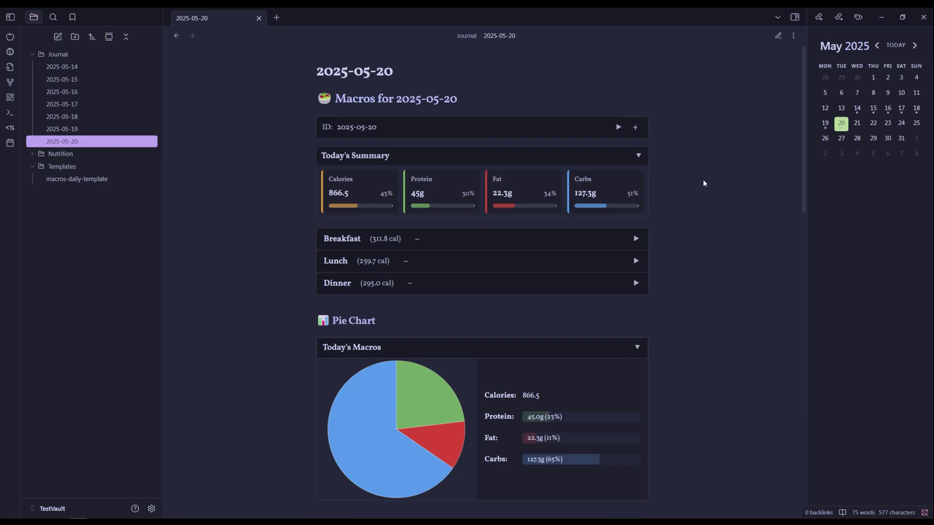
scroll(703, 183, down, 3)
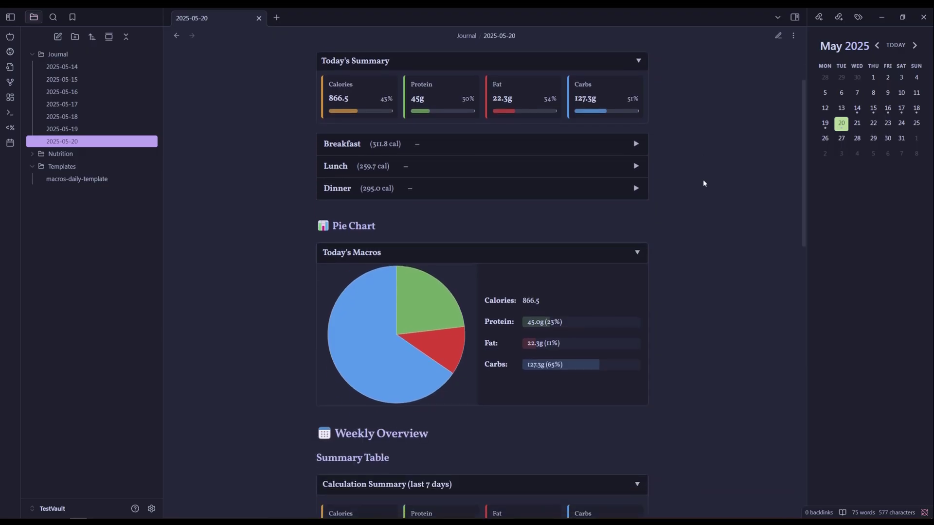
scroll(703, 183, down, 2)
scroll(703, 183, down, 2)
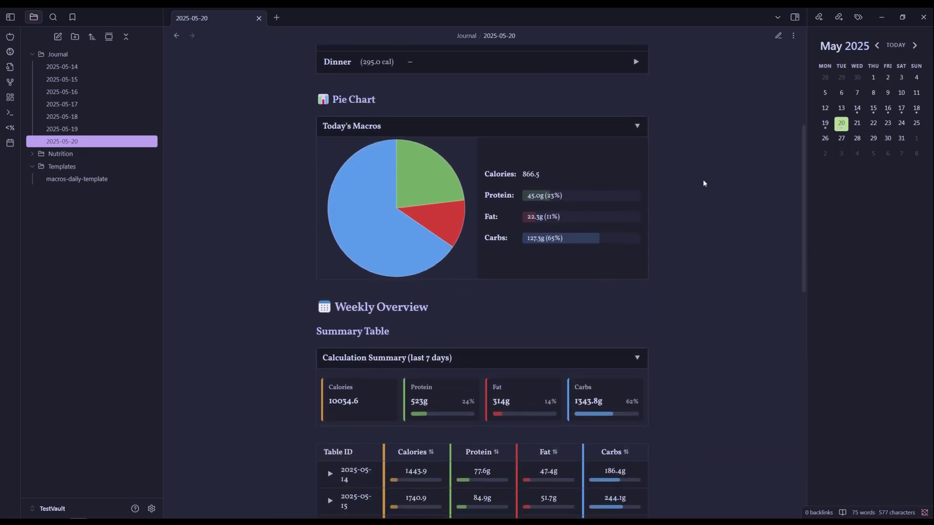
scroll(703, 184, down, 3)
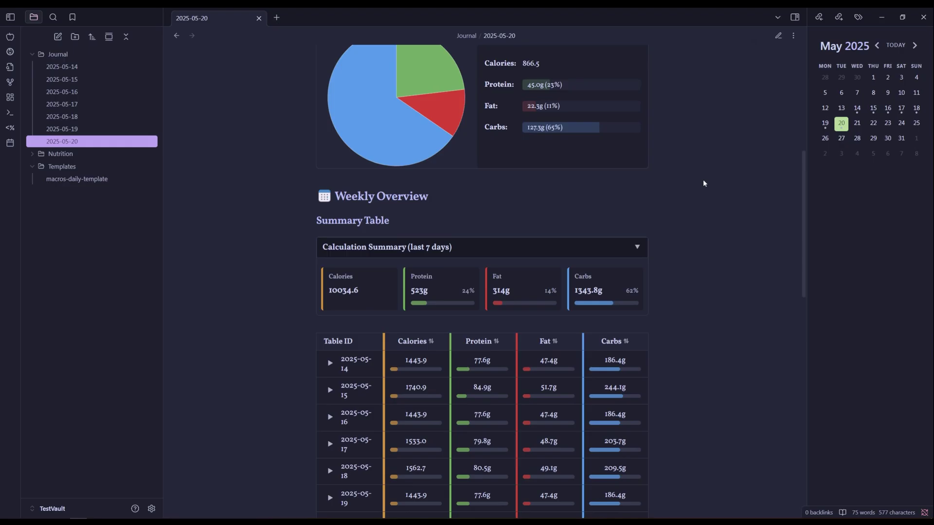
scroll(704, 183, down, 4)
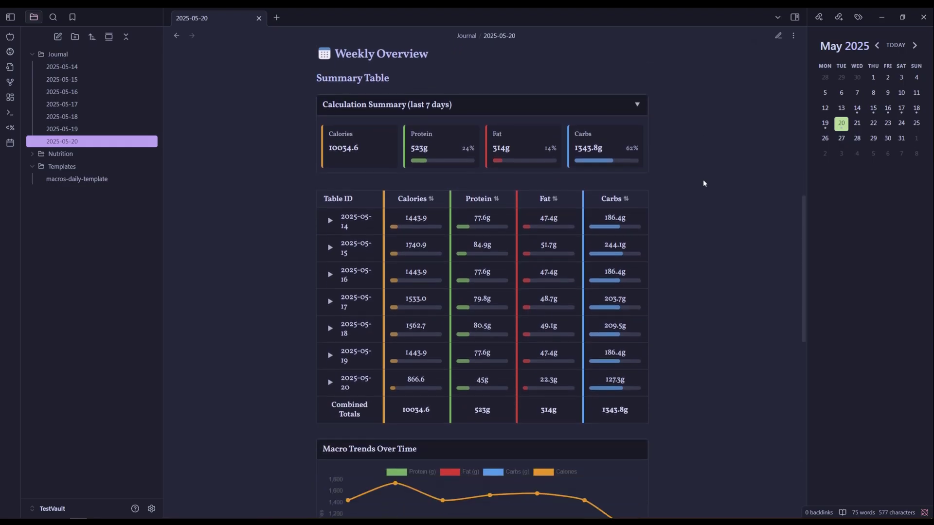
scroll(703, 184, down, 3)
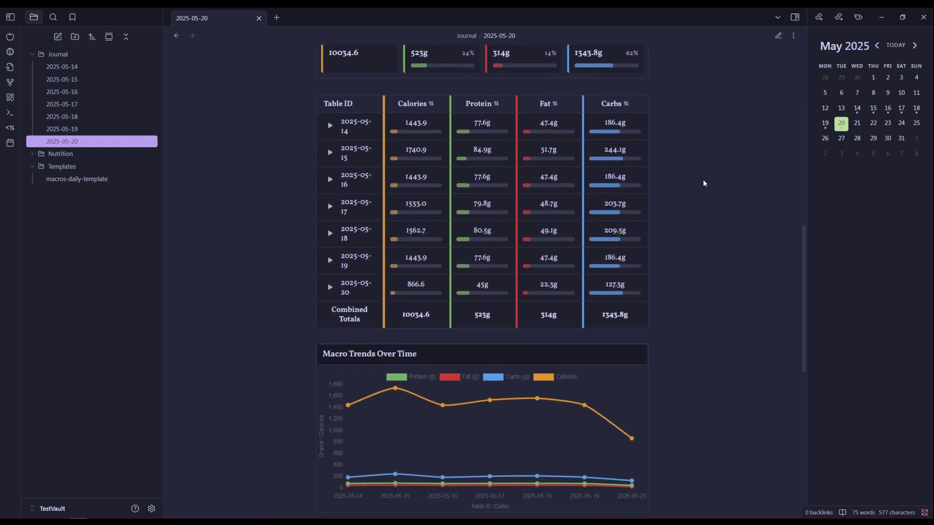
scroll(703, 184, down, 4)
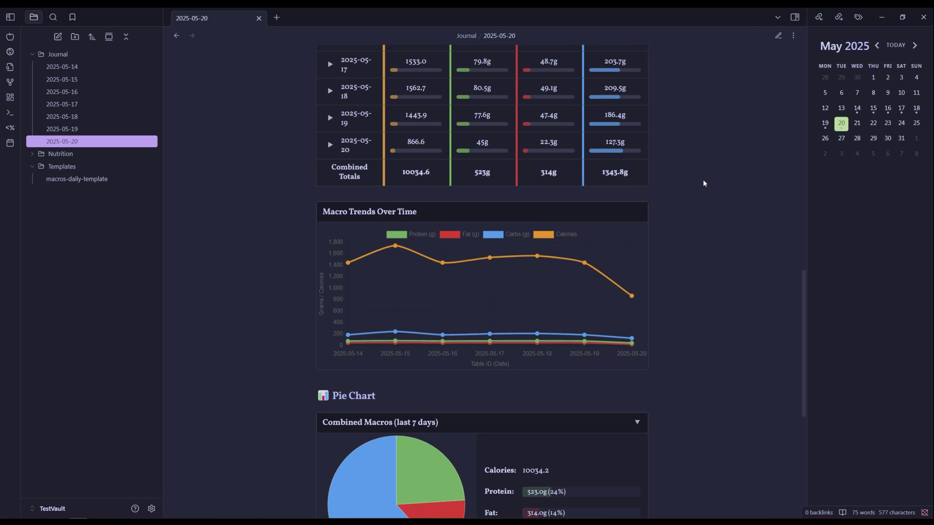
scroll(703, 184, down, 4)
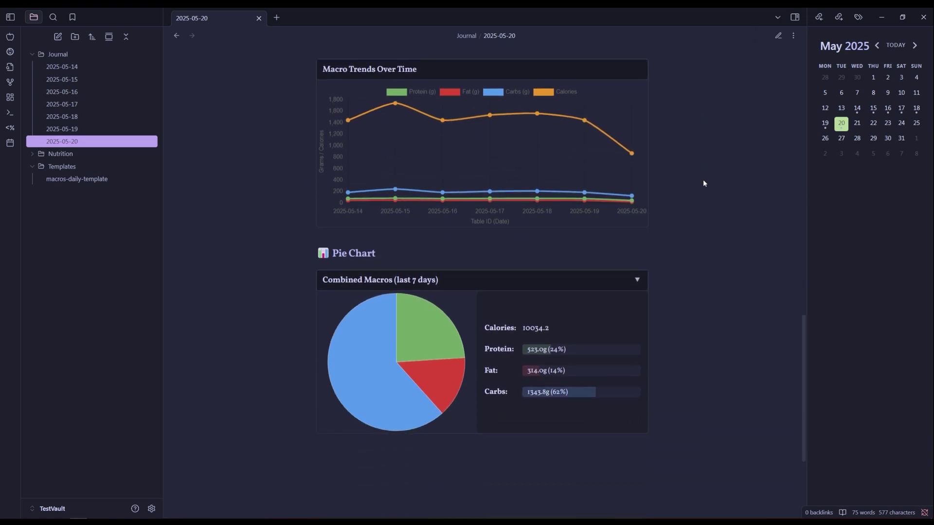